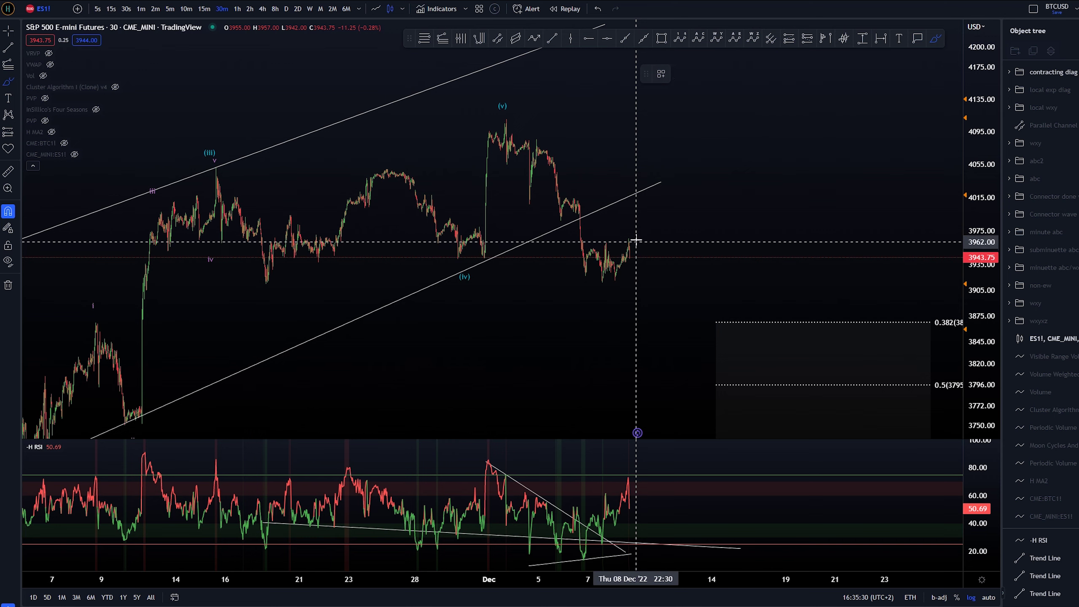
Step: Trace the recent decline from the wave (v) peak with temporary brush strokes and remove them
mouse_move(633, 243)
mouse_down()
mouse_move(580, 253)
mouse_move(614, 281)
mouse_move(593, 292)
mouse_up()
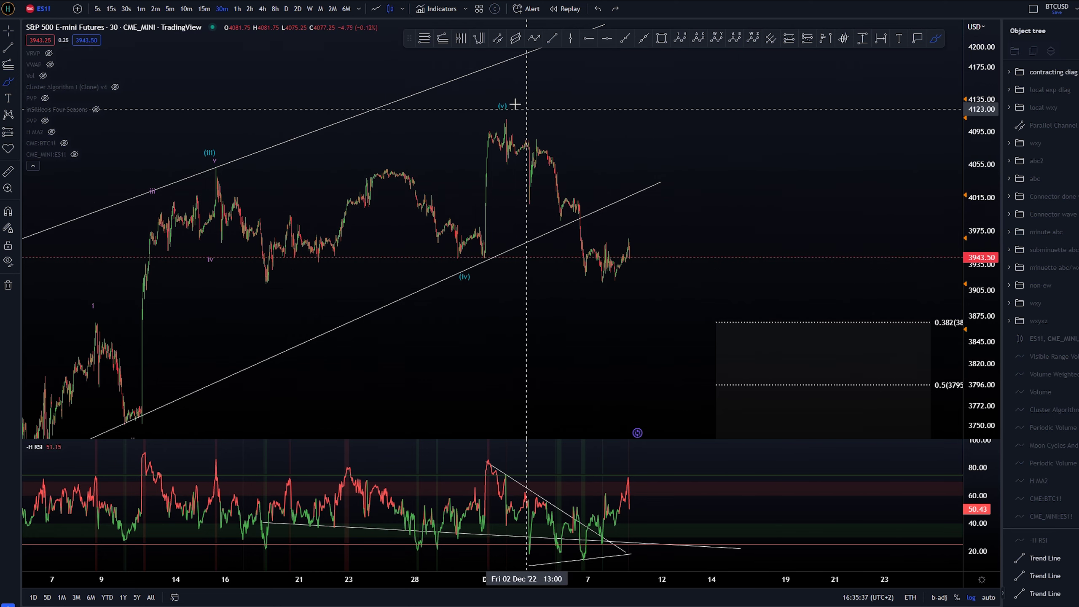
drag(532, 126, 604, 313)
key(Delete)
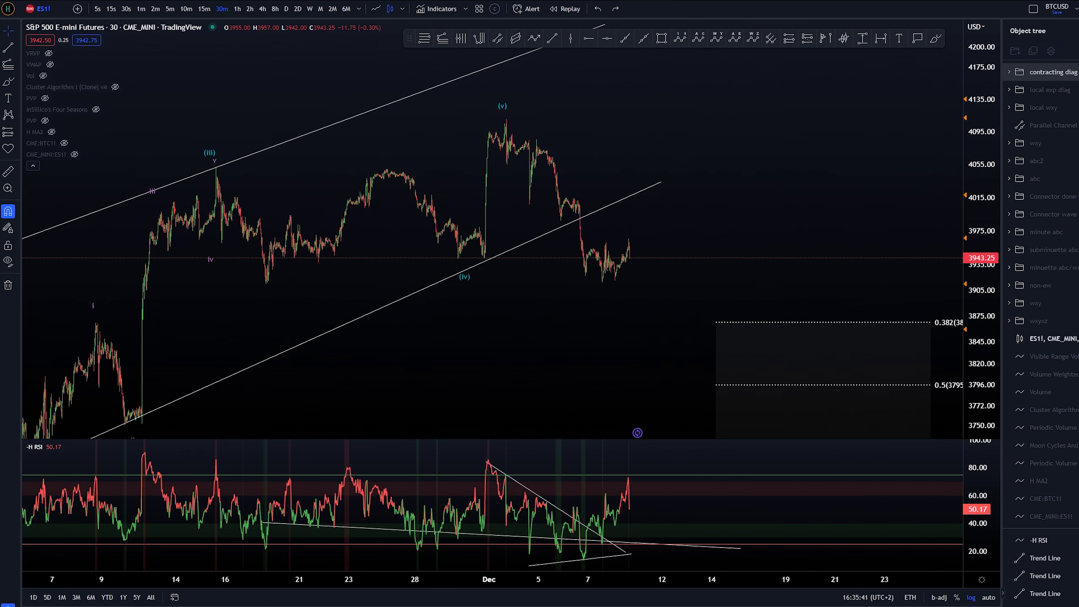
Step: Show the ew watchlist and switch the chart to the SPX index, bringing the December peak into view
click(1074, 42)
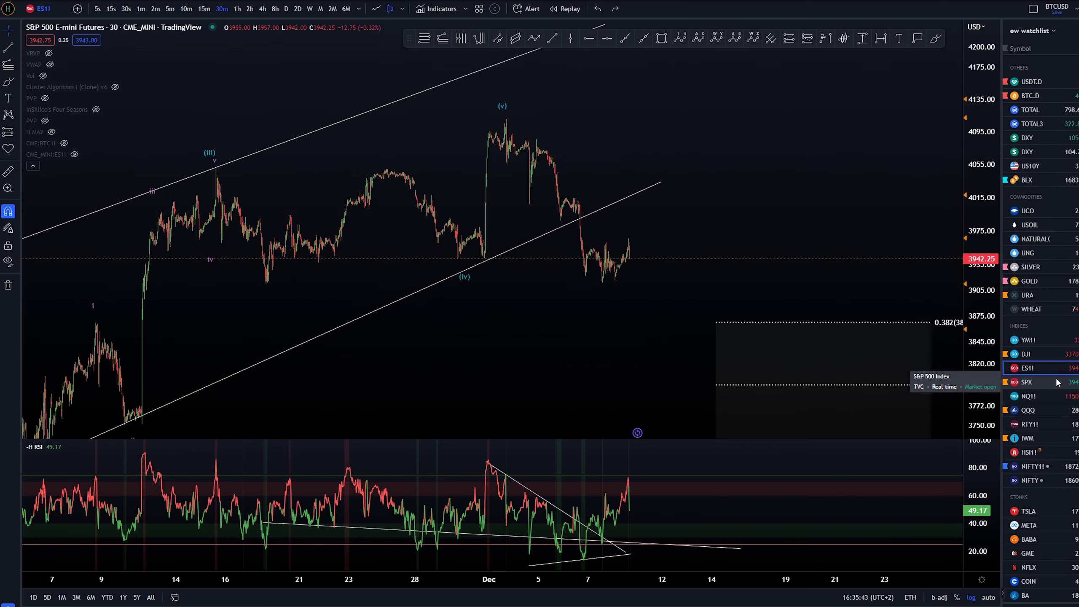
click(1030, 382)
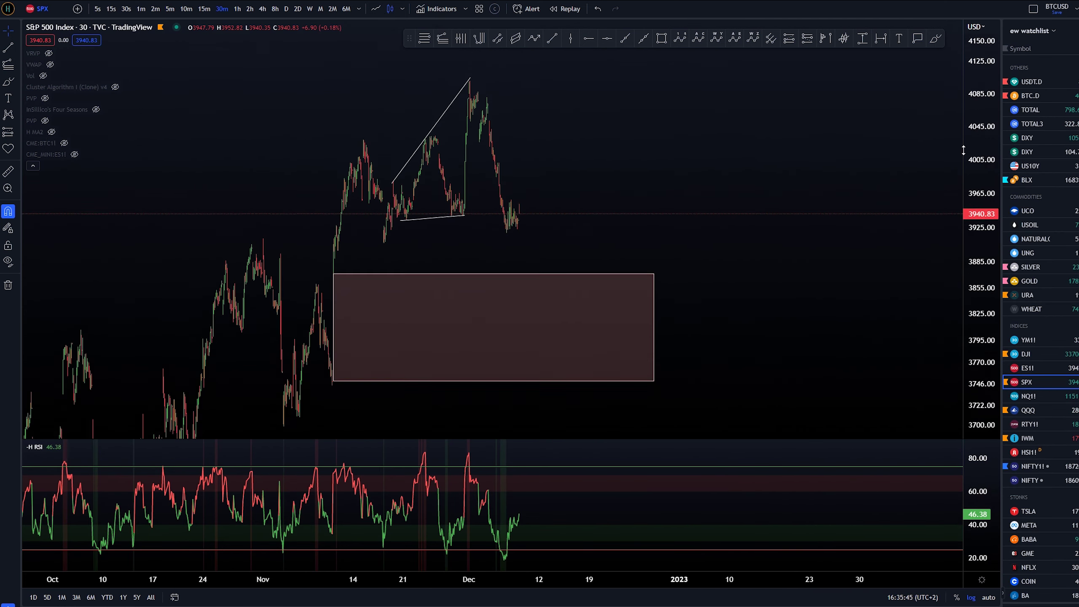
drag(767, 276, 809, 313)
scroll(533, 162, up, 2)
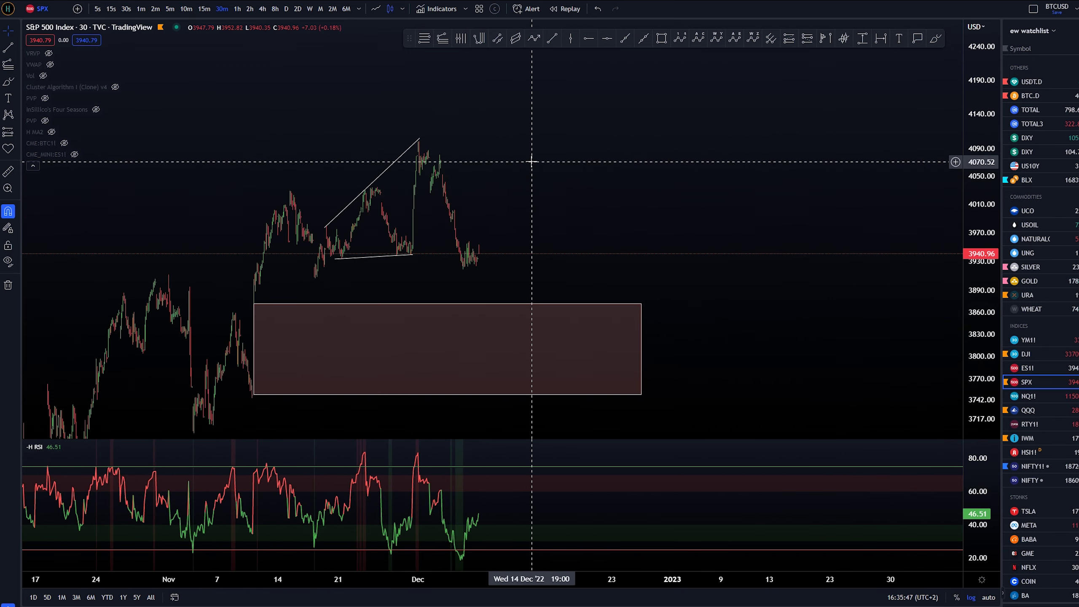
Step: Trace the decline from the December peak towards the shaded support box with the brush, and undo the stroke
scroll(527, 160, down, 1)
mouse_move(474, 143)
mouse_down()
mouse_move(513, 267)
mouse_move(540, 288)
mouse_up()
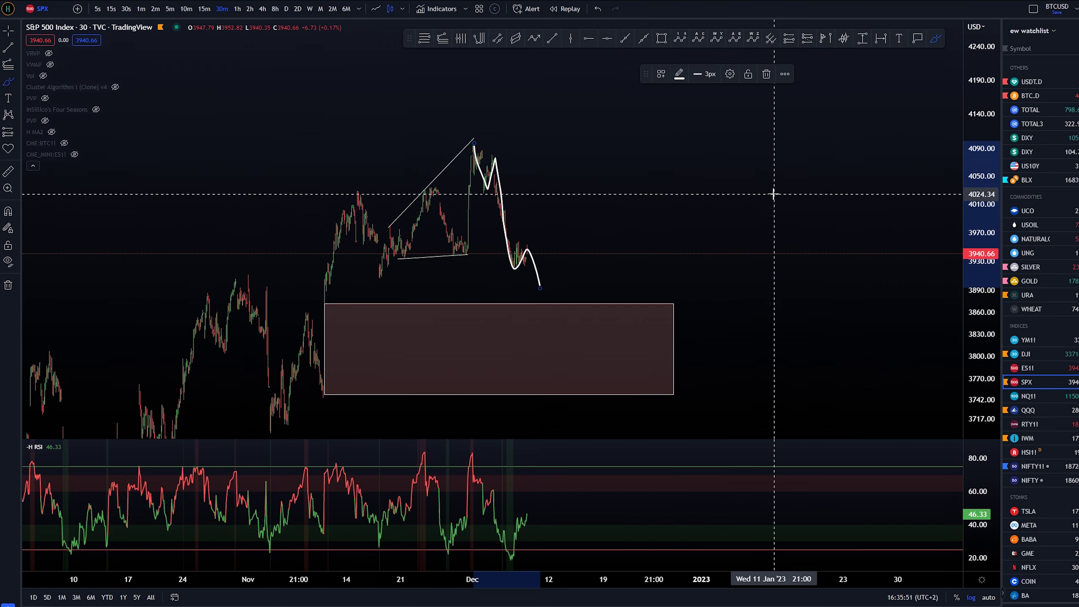
key(ctrl+z)
Step: Mark the first short drop after the SPX December peak with brush strokes, undoing each one
scroll(459, 178, up, 3)
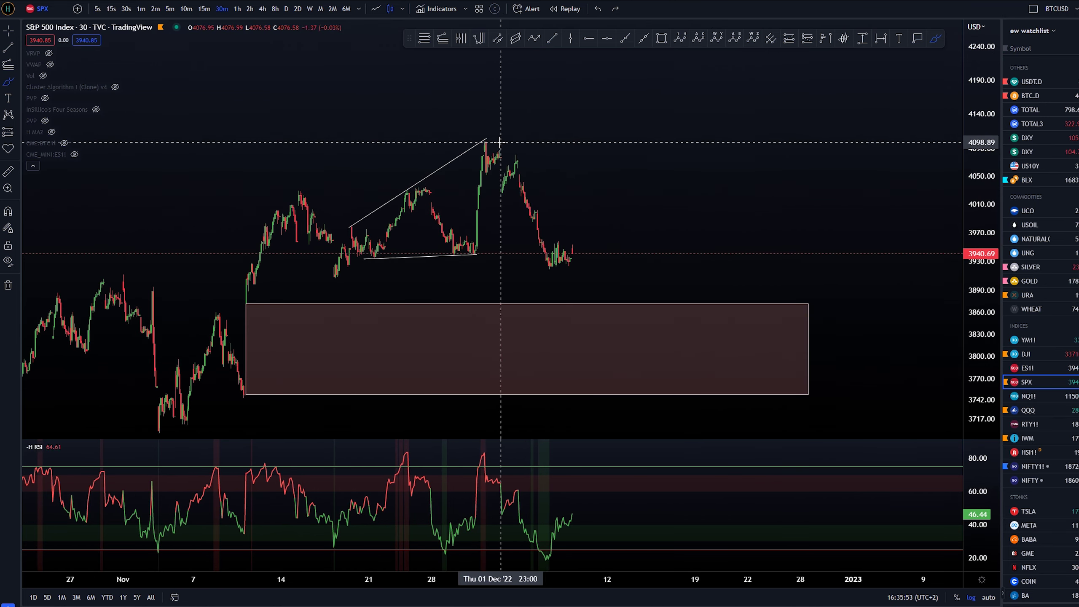
drag(488, 136, 505, 193)
key(ctrl+z)
drag(483, 143, 502, 193)
key(ctrl+z)
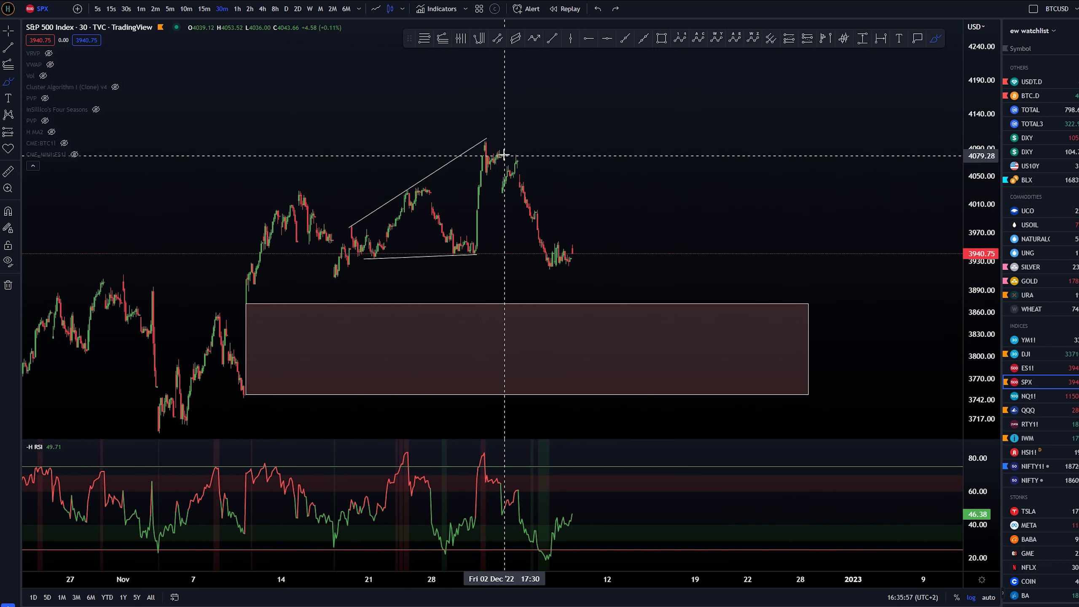
Step: Circle the early-December price gap on SPX, trace the small zigzag beside it, and clear the strokes
drag(498, 151, 495, 190)
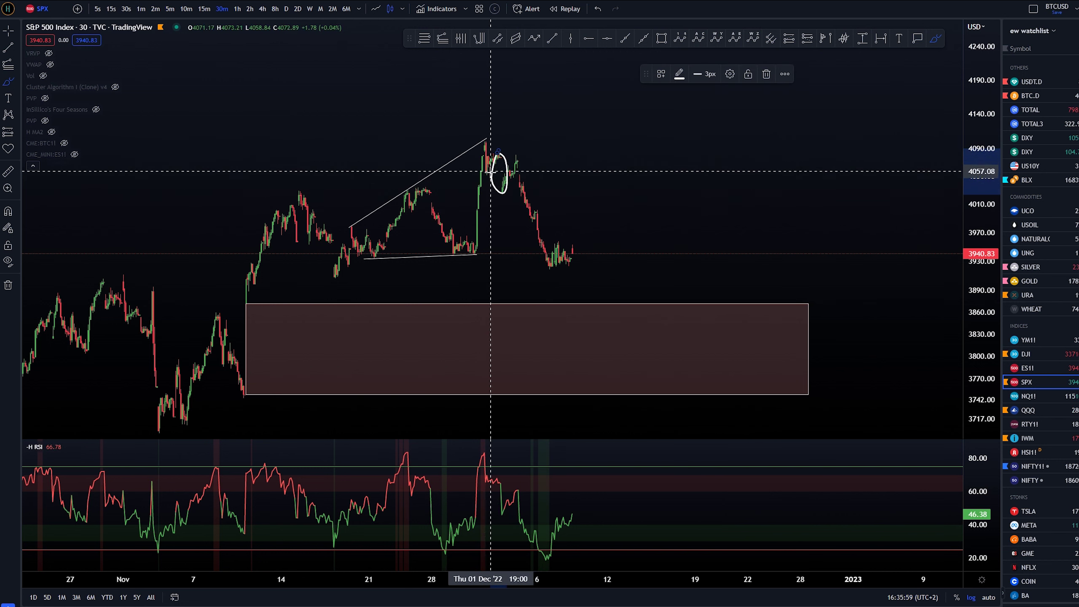
key(ctrl+z)
drag(486, 140, 488, 176)
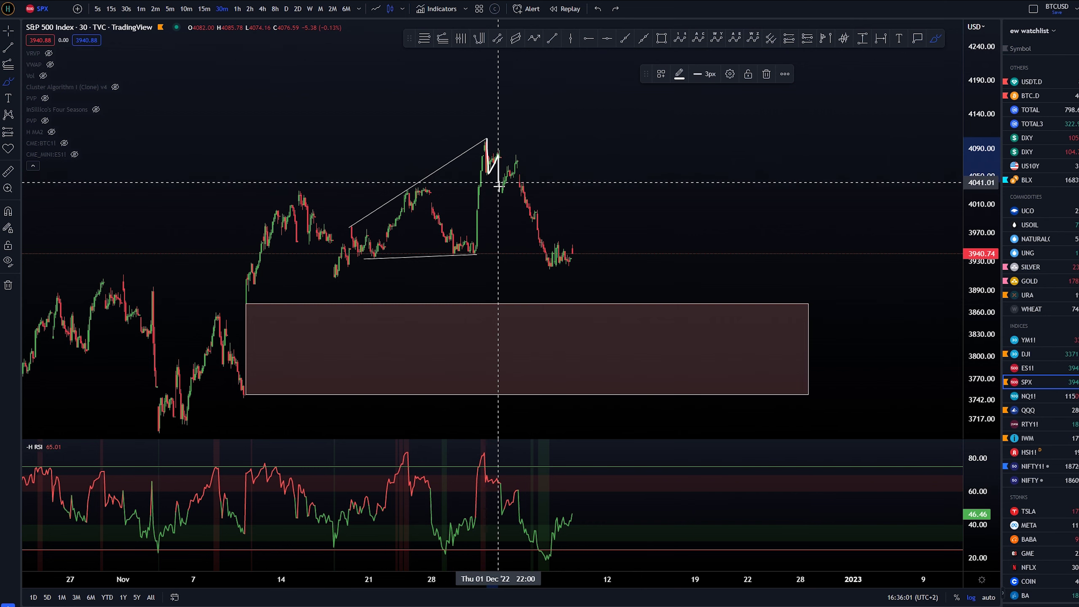
key(ctrl+z)
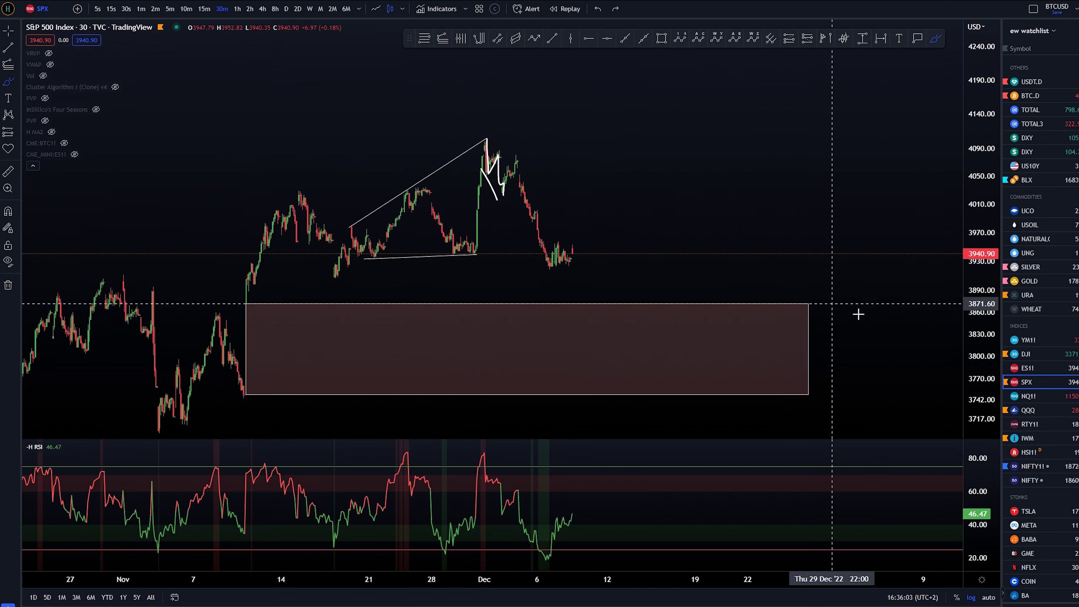
key(ctrl+s)
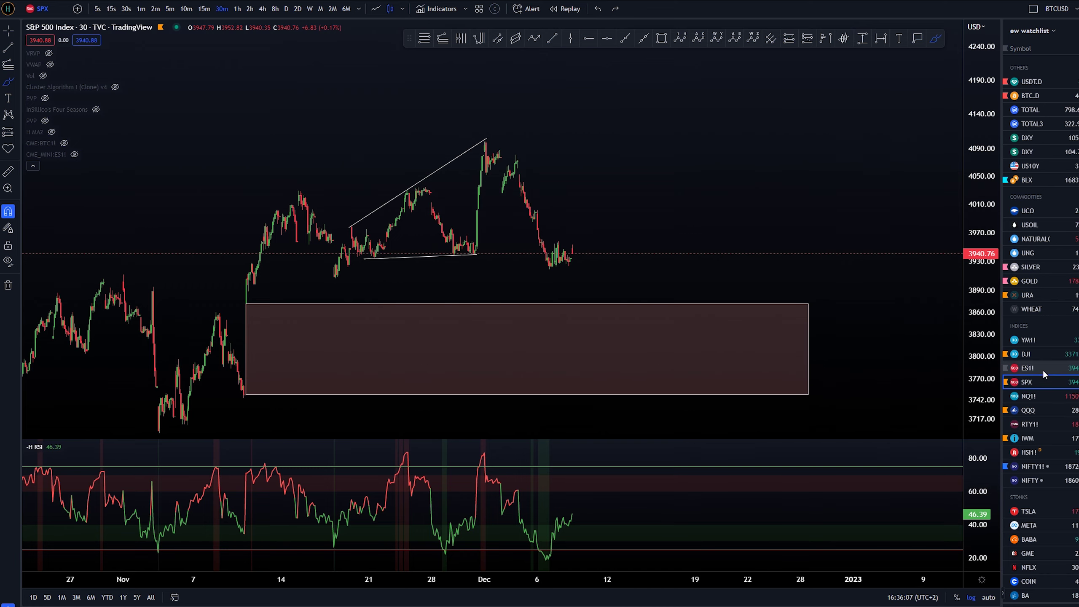
Step: Switch the chart to ES1! and mark the sharp drop just after the wave (v) peak with a temporary brush stroke
click(1028, 367)
scroll(590, 161, down, 3)
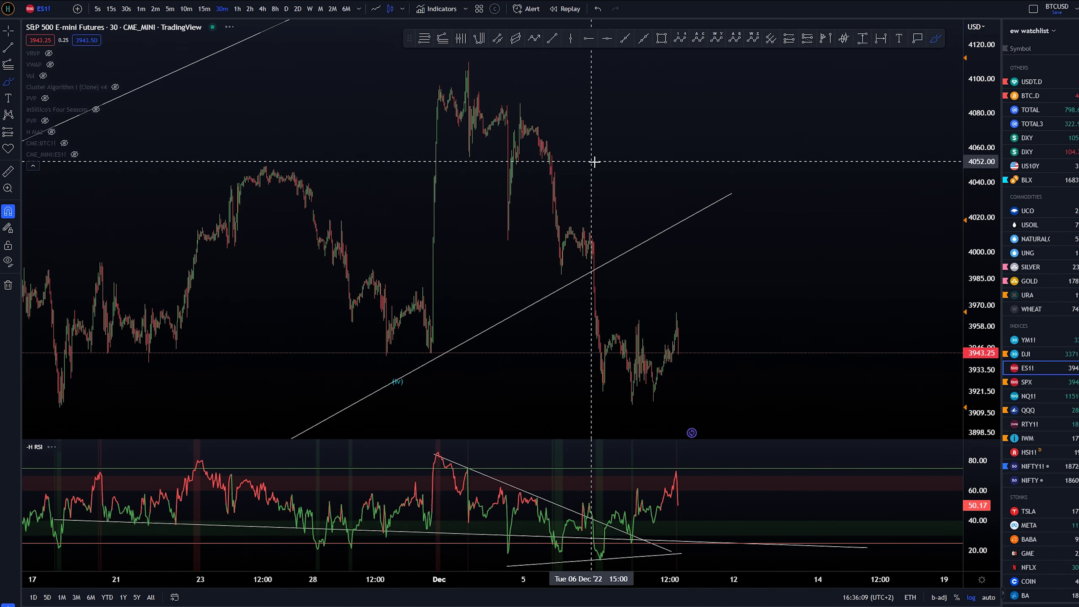
drag(465, 120, 465, 183)
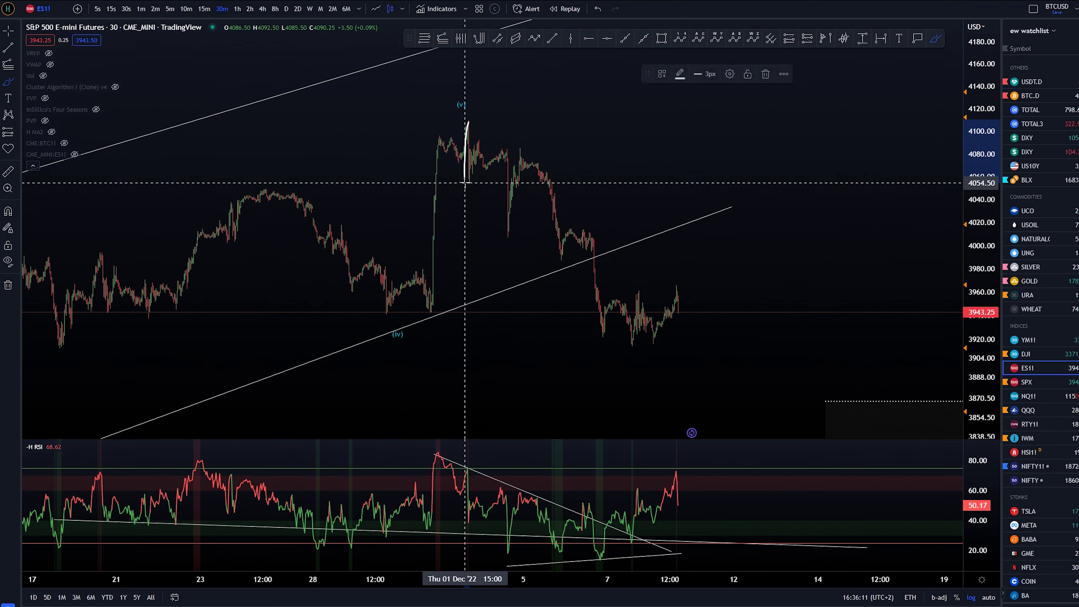
key(ctrl+z)
Step: Outline the rebound from the 2 December low and the price area before it with brush strokes, undoing each
scroll(527, 217, up, 3)
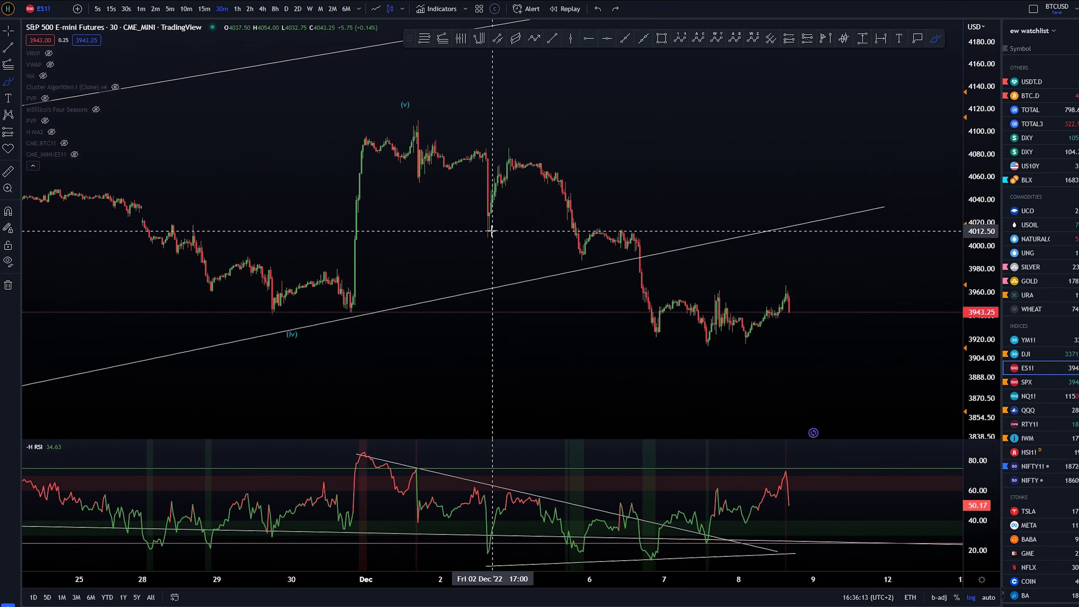
drag(487, 235, 508, 146)
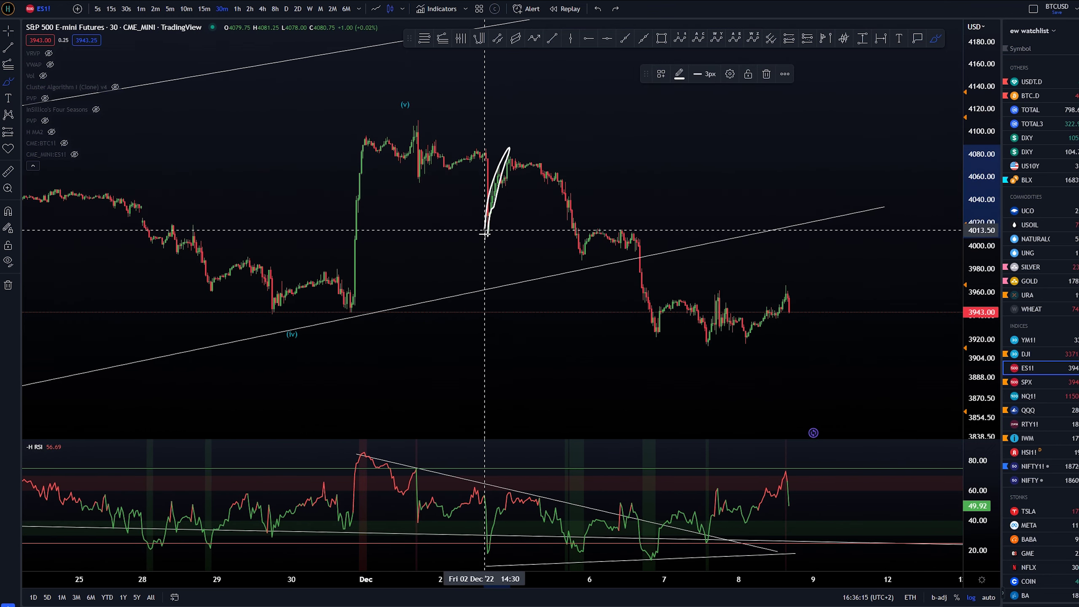
key(ctrl+z)
key(ctrl+y)
key(ctrl+z)
mouse_move(437, 166)
mouse_down()
mouse_move(489, 166)
mouse_move(439, 221)
mouse_move(463, 173)
mouse_up()
key(ctrl+z)
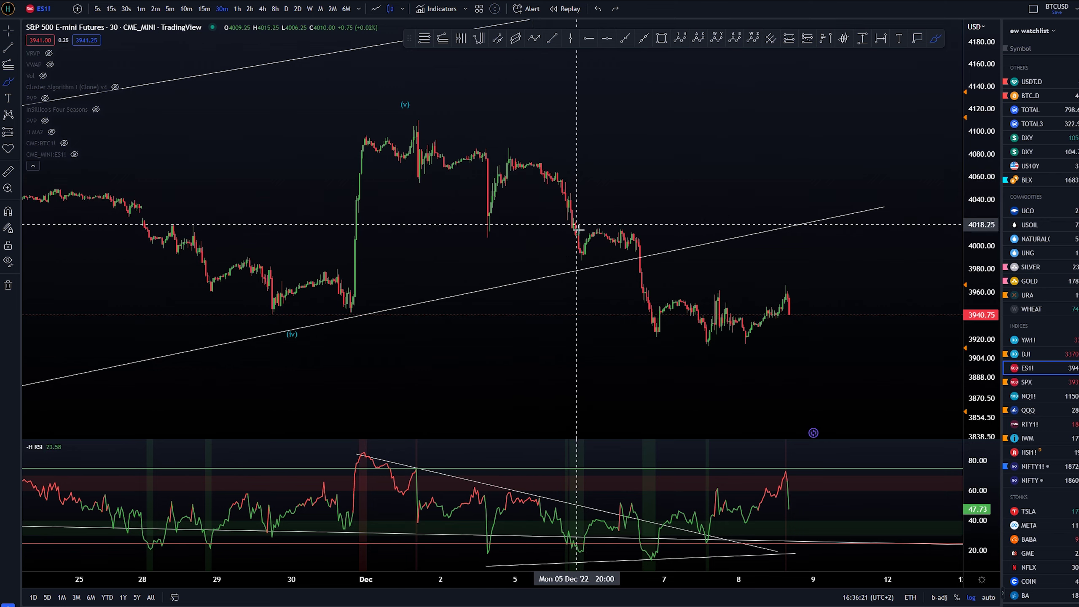
Step: Switch back to SPX, trace its December decline with the brush, and undo the stroke
click(1059, 385)
drag(819, 241, 655, 168)
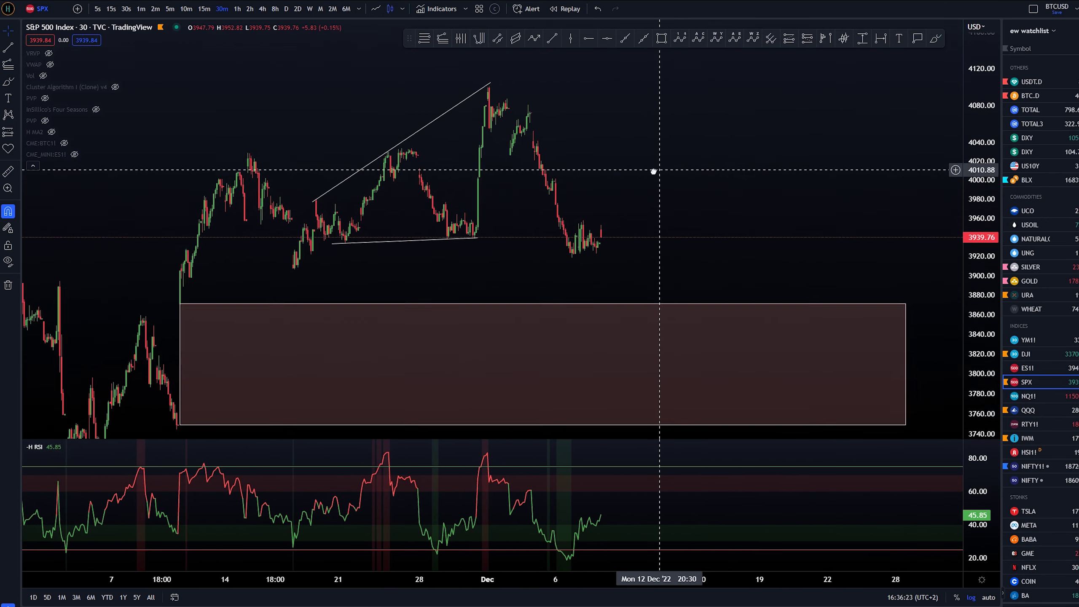
mouse_move(508, 124)
mouse_down()
mouse_move(489, 125)
mouse_move(509, 135)
mouse_move(519, 111)
mouse_move(566, 258)
mouse_up()
key(ctrl+z)
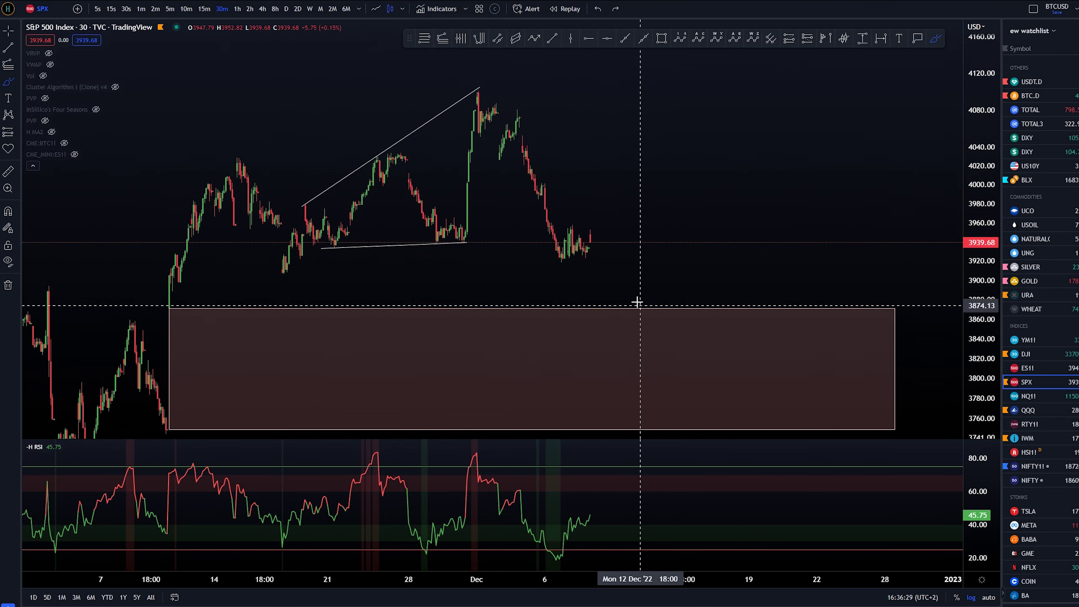
Step: Return to the ES1! chart and compress its price scale to fit the rally, decline and 0.382 retracement zone
click(1027, 367)
scroll(807, 248, down, 10)
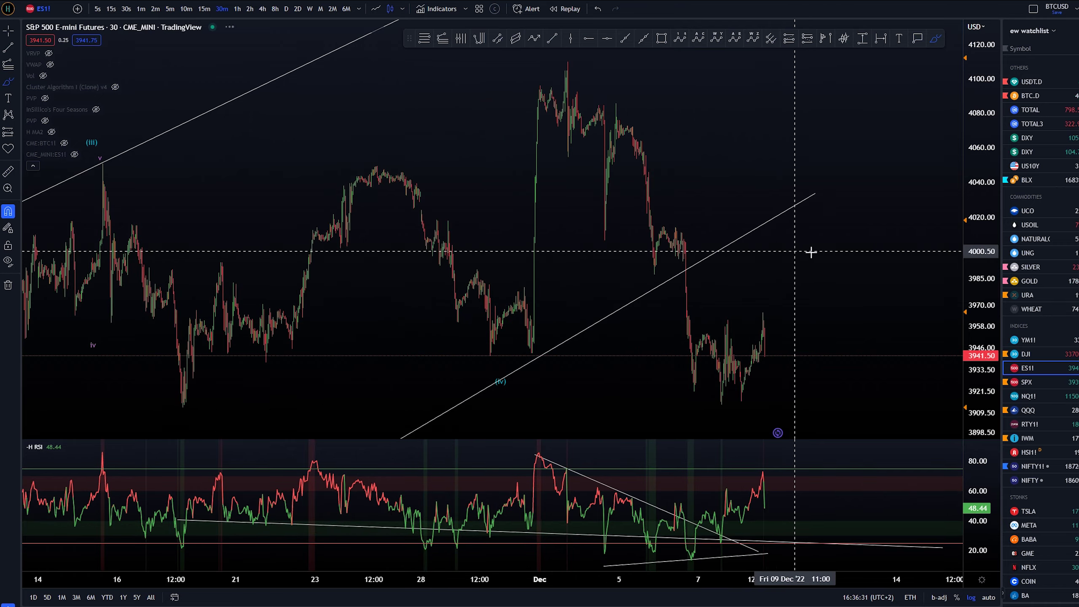
drag(972, 85, 971, 213)
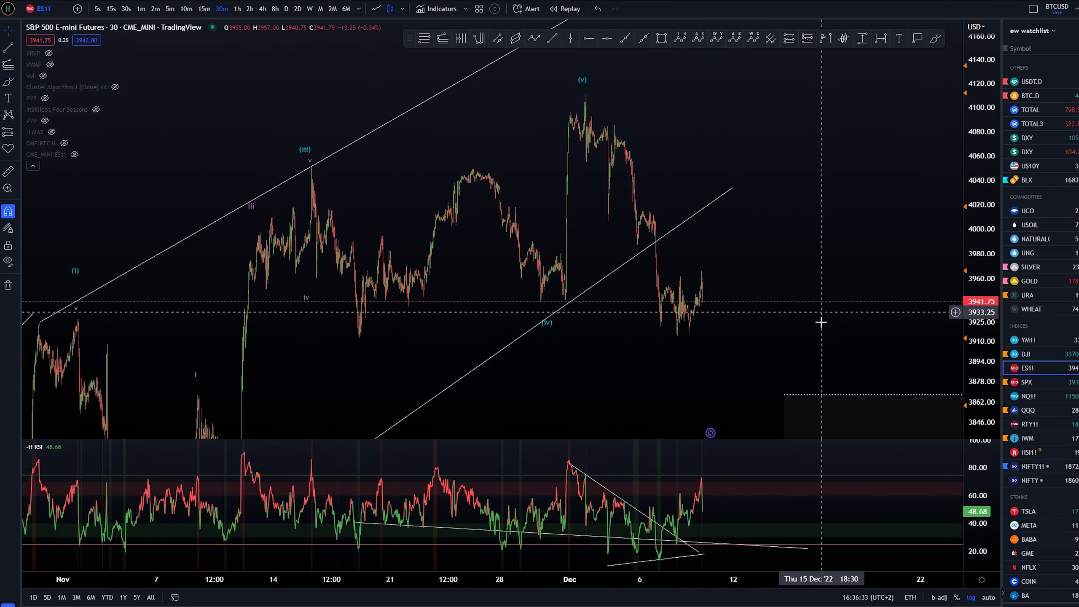
drag(821, 313, 719, 306)
Step: Sketch the ES1! decline from the wave (v) peak to the recent low with the brush, undoing the strokes
key(alt+b)
mouse_move(481, 84)
mouse_down()
mouse_move(493, 156)
mouse_move(513, 118)
mouse_move(495, 123)
mouse_up()
key(ctrl+z)
mouse_move(484, 80)
mouse_down()
mouse_move(497, 172)
mouse_move(514, 123)
mouse_move(531, 238)
mouse_move(606, 283)
mouse_up()
key(ctrl+z)
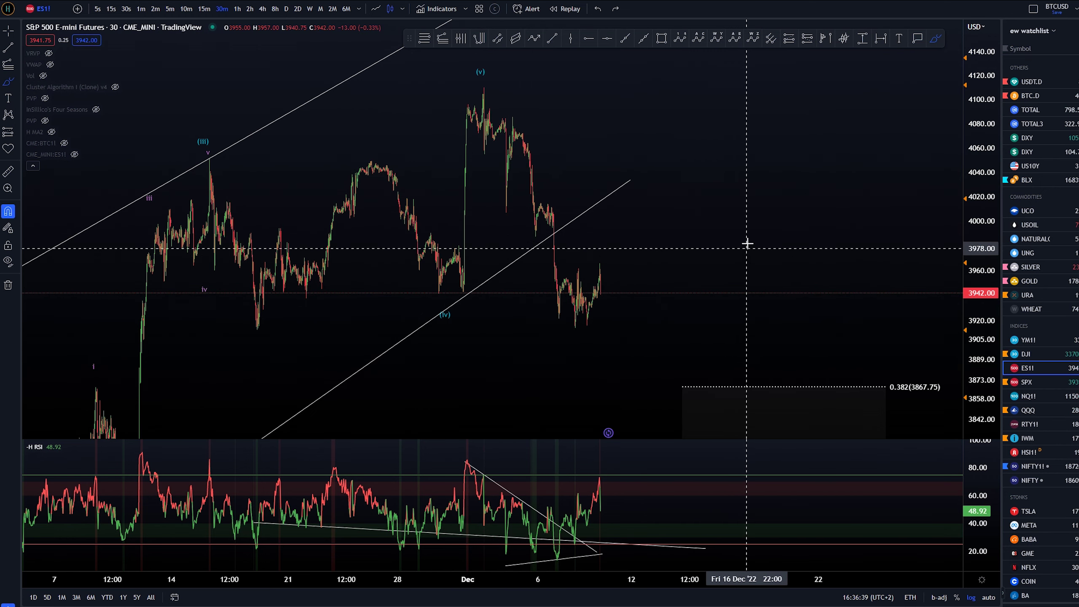
Step: Set the chart to the 1-hour interval and trace the RSI decline from its December high with a temporary brush stroke
click(237, 9)
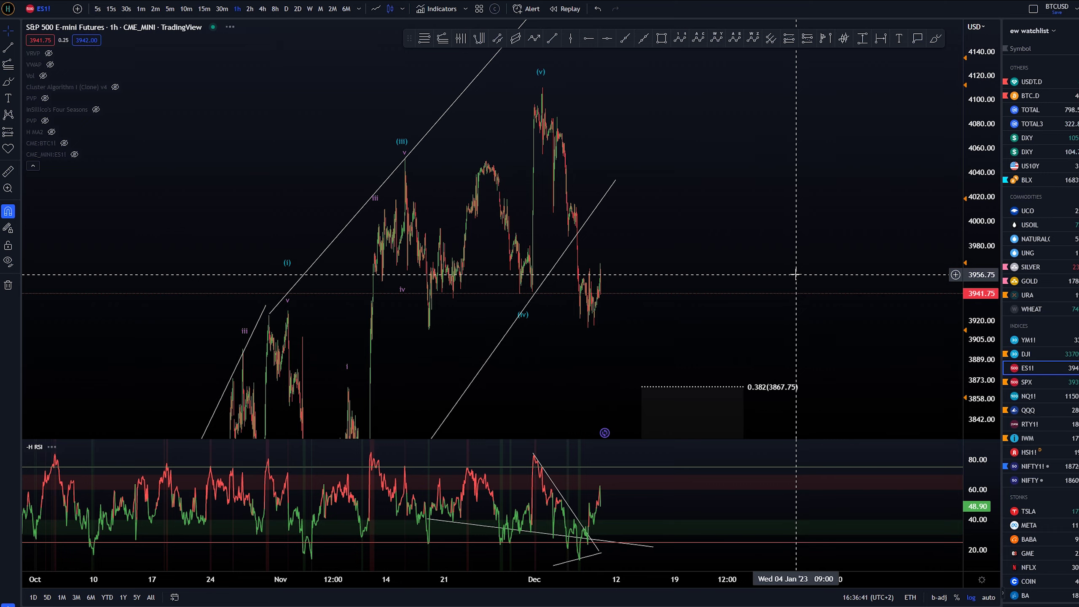
scroll(770, 271, up, 3)
drag(404, 456, 491, 552)
key(ctrl+z)
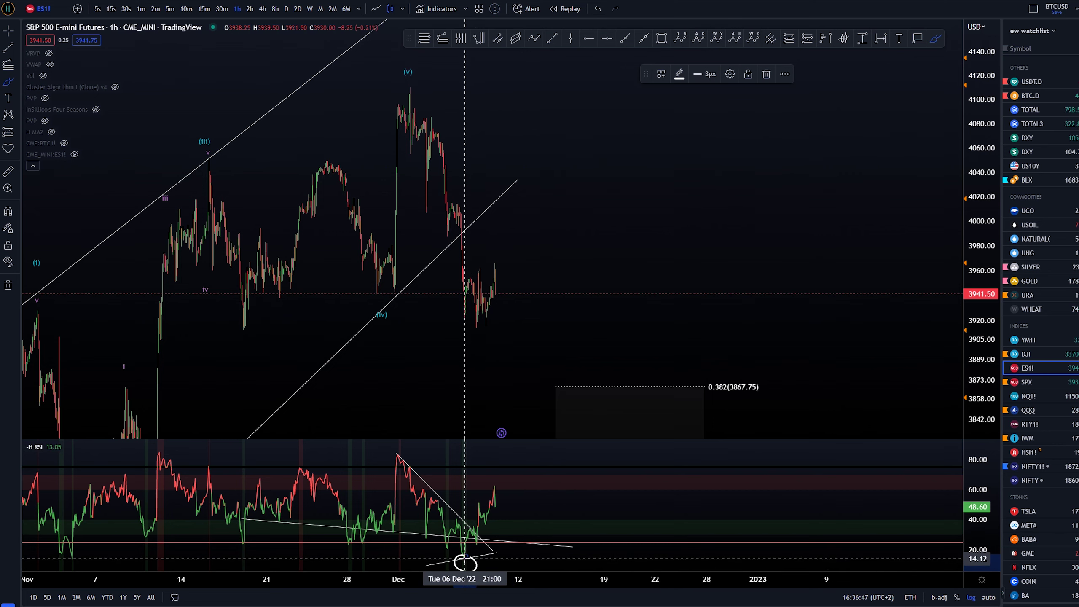
Step: Mark the price lows corresponding to the circled RSI low with small brush strokes, and undo all the marks
key(ctrl+z)
drag(457, 306, 467, 310)
key(ctrl+z)
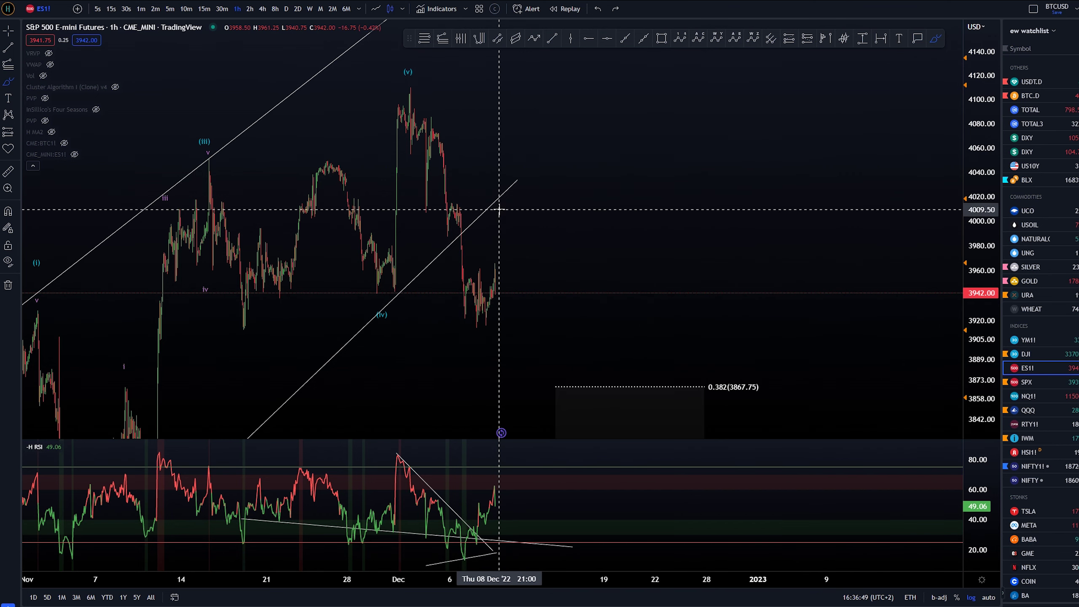
scroll(496, 276, up, 2)
mouse_move(448, 264)
mouse_down()
mouse_move(461, 306)
mouse_move(526, 320)
mouse_move(454, 266)
mouse_up()
key(ctrl+z)
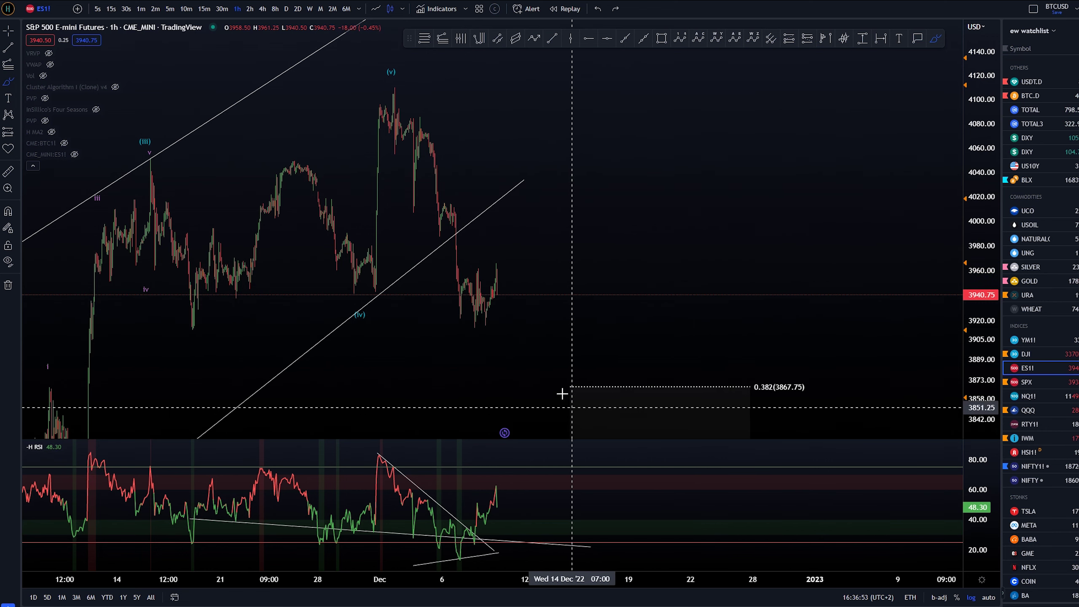
Step: Draw a Fibonacci extension of the December decline with anchors at 4110.50, 4008.00 and 4085.50
key(alt+f)
click(443, 192)
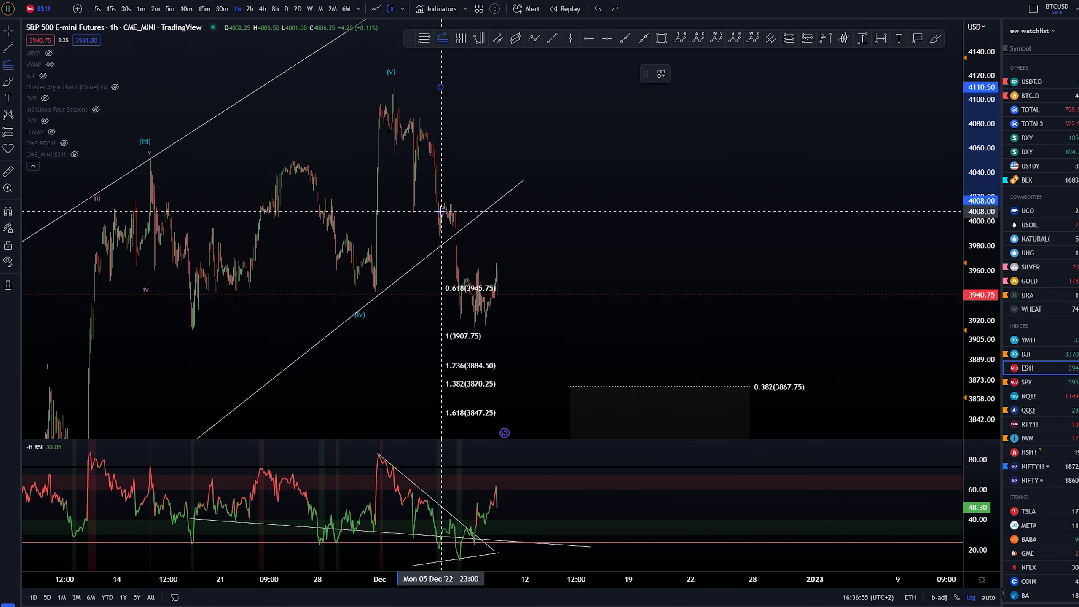
click(523, 117)
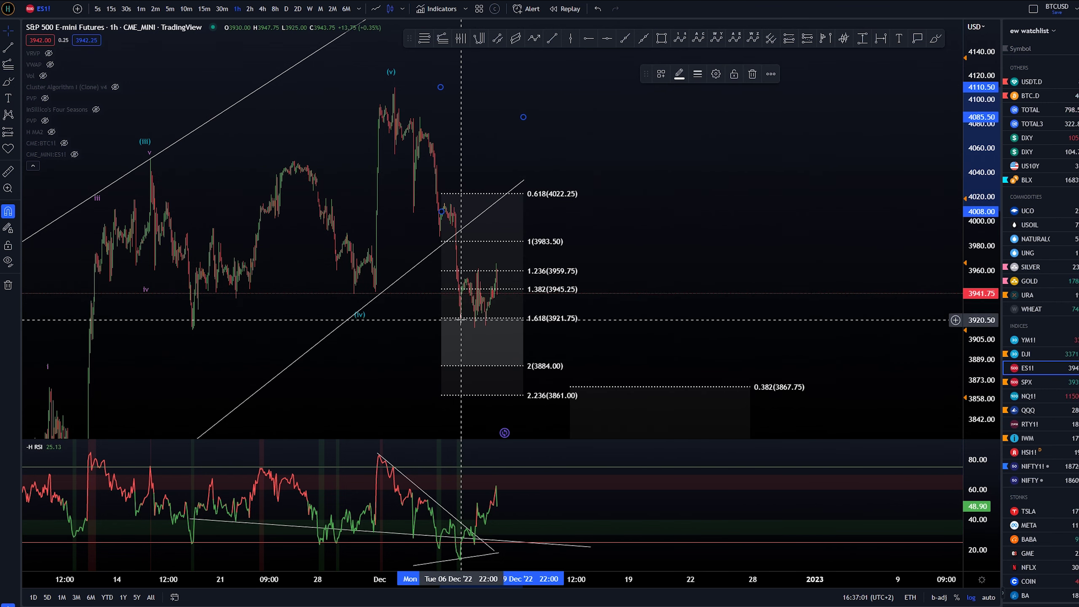
Step: Mark the low near the 1.618 level and trace the zigzag down from the peak with the brush, undoing both strokes
key(alt+b)
drag(461, 319, 457, 307)
key(ctrl+z)
mouse_move(394, 81)
mouse_down()
mouse_move(401, 120)
mouse_move(424, 147)
mouse_move(467, 326)
mouse_up()
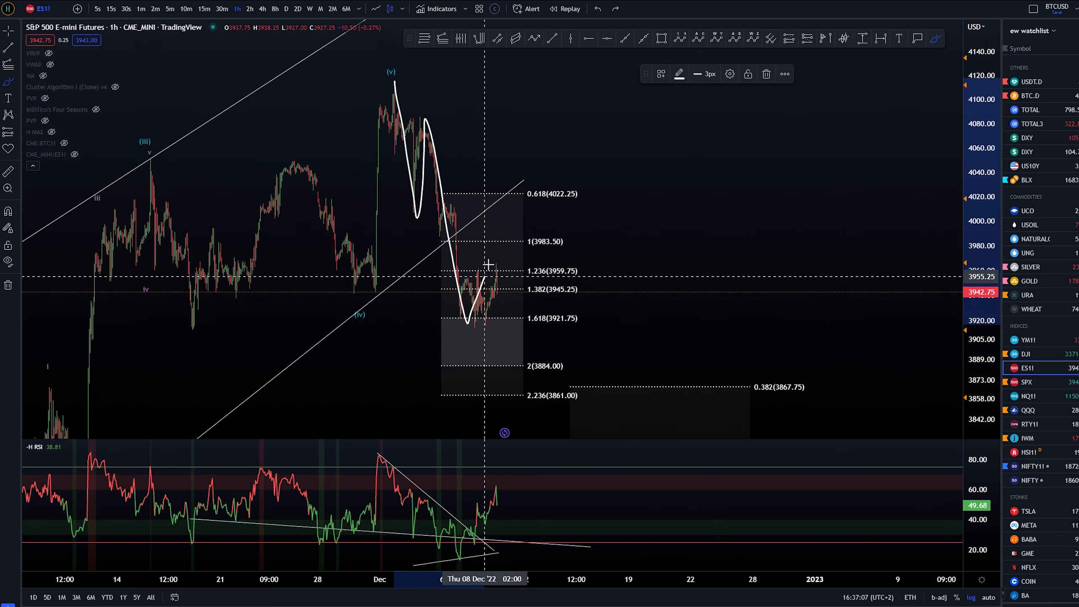
key(ctrl+z)
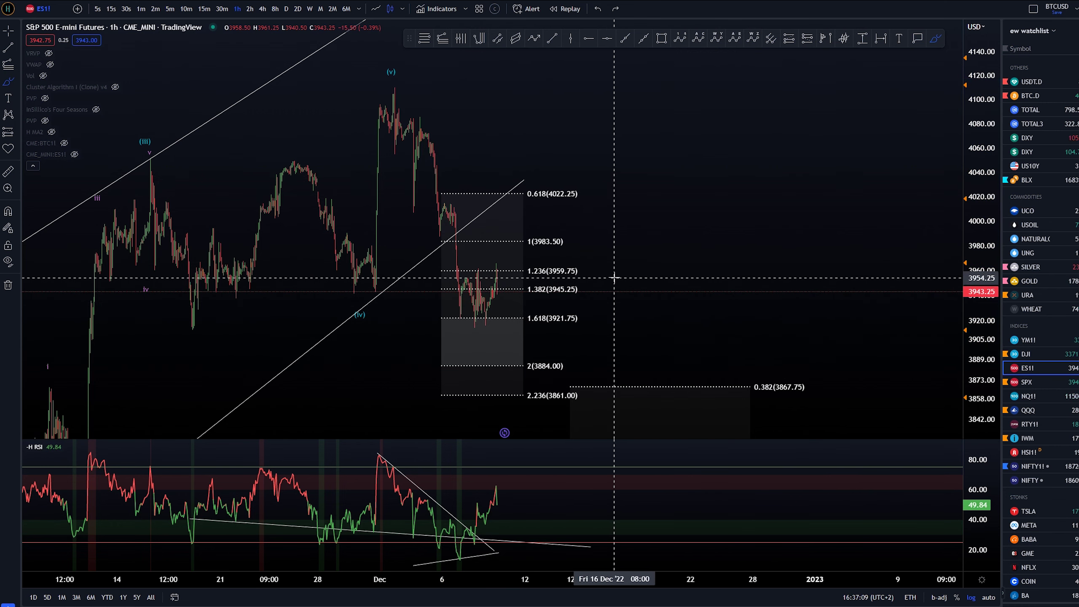
Step: Delete the Fibonacci extension from the ES1! chart
click(543, 276)
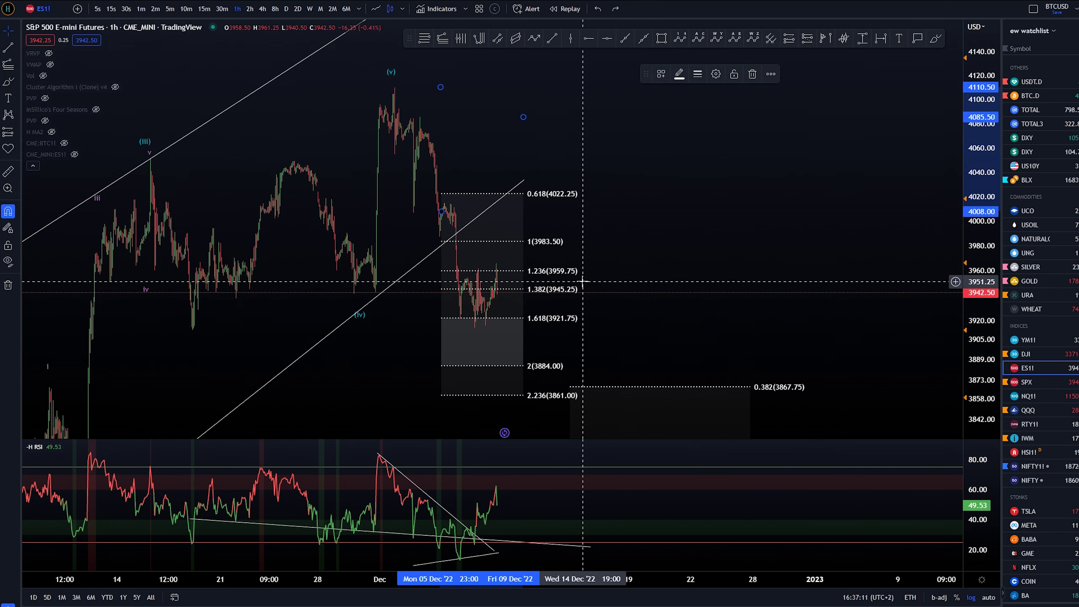
key(Delete)
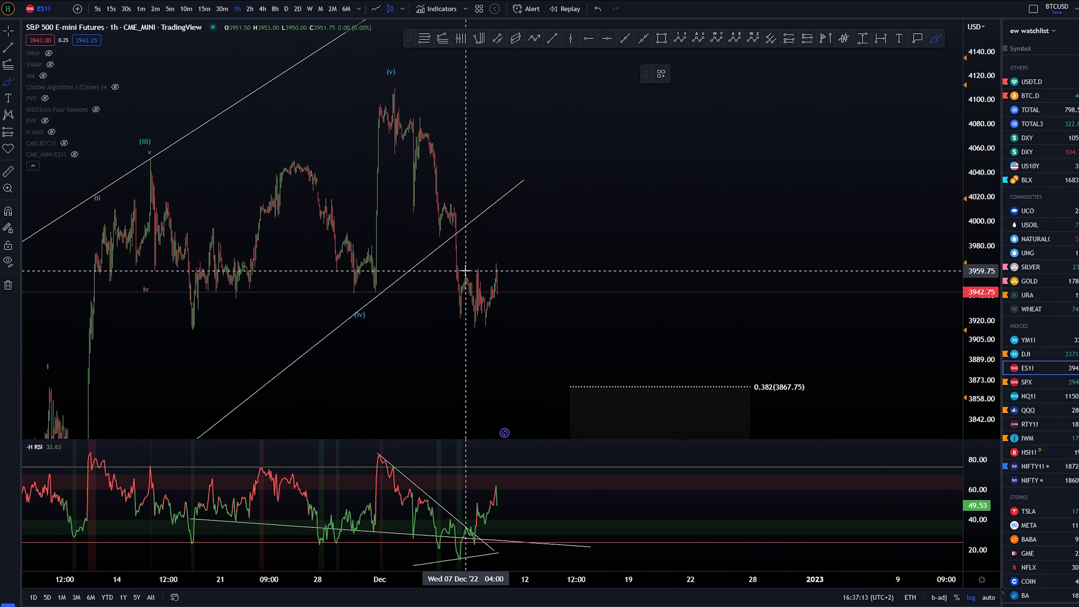
Step: Trace the sideways swings between the 7 and 8 December lows and highs with the brush, and undo the stroke
scroll(466, 271, up, 2)
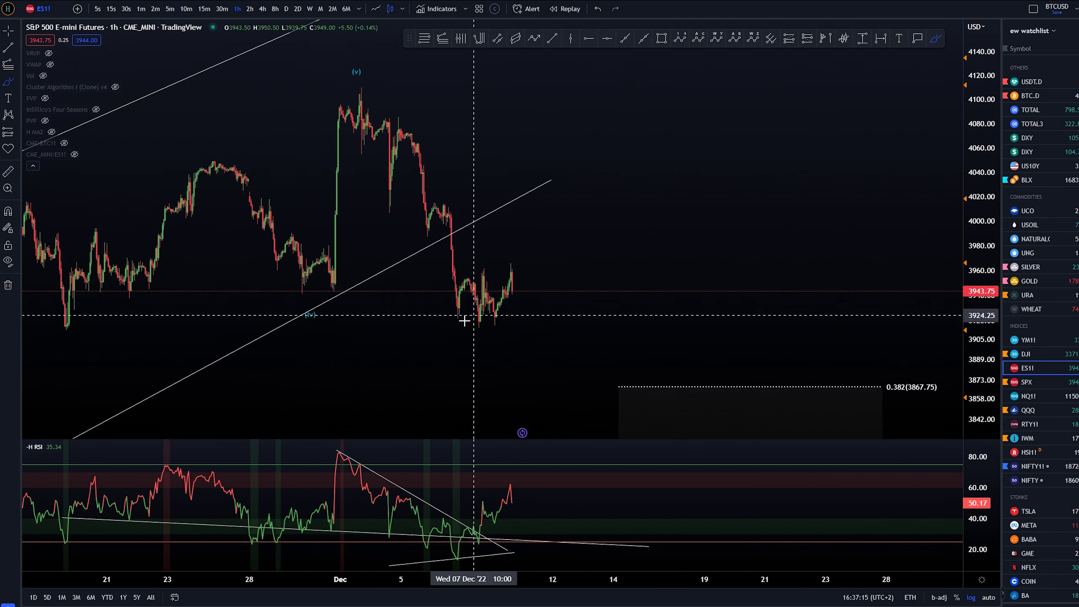
scroll(465, 294, up, 3)
mouse_move(446, 321)
mouse_down()
mouse_move(486, 309)
mouse_move(487, 269)
mouse_up()
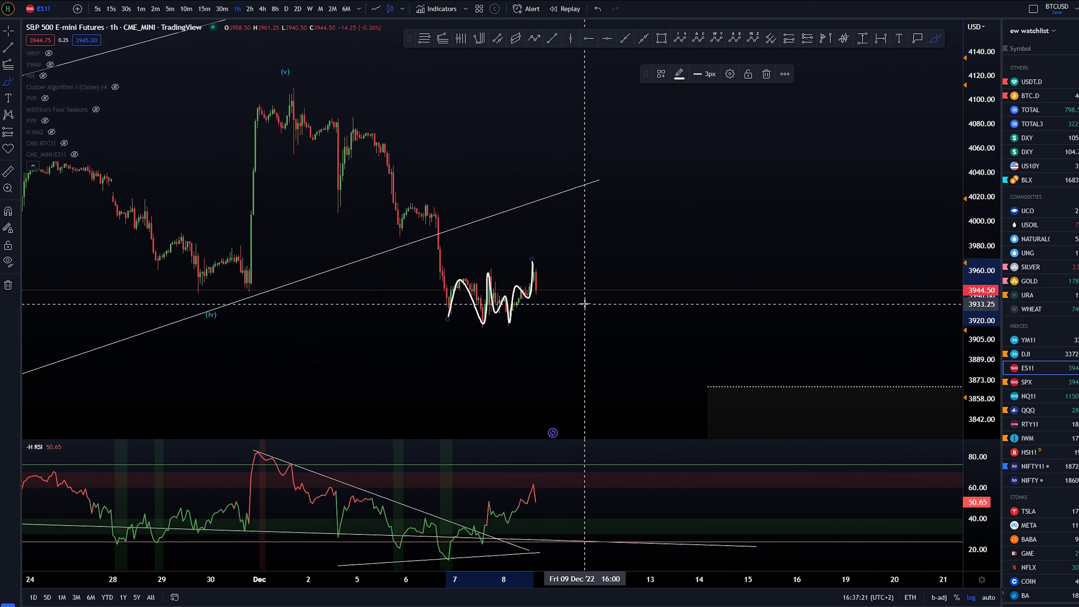
key(ctrl+z)
scroll(486, 510, down, 3)
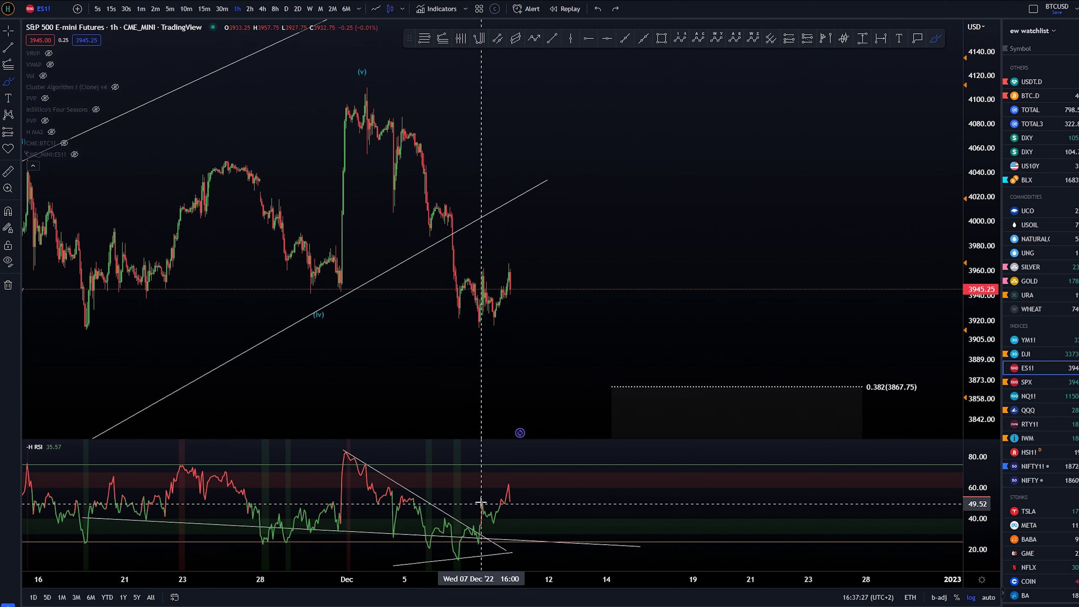
Step: Trace the RSI recovery from its 6 December low and sketch a turn from the latest price high with the brush, undoing both strokes
drag(460, 560, 484, 516)
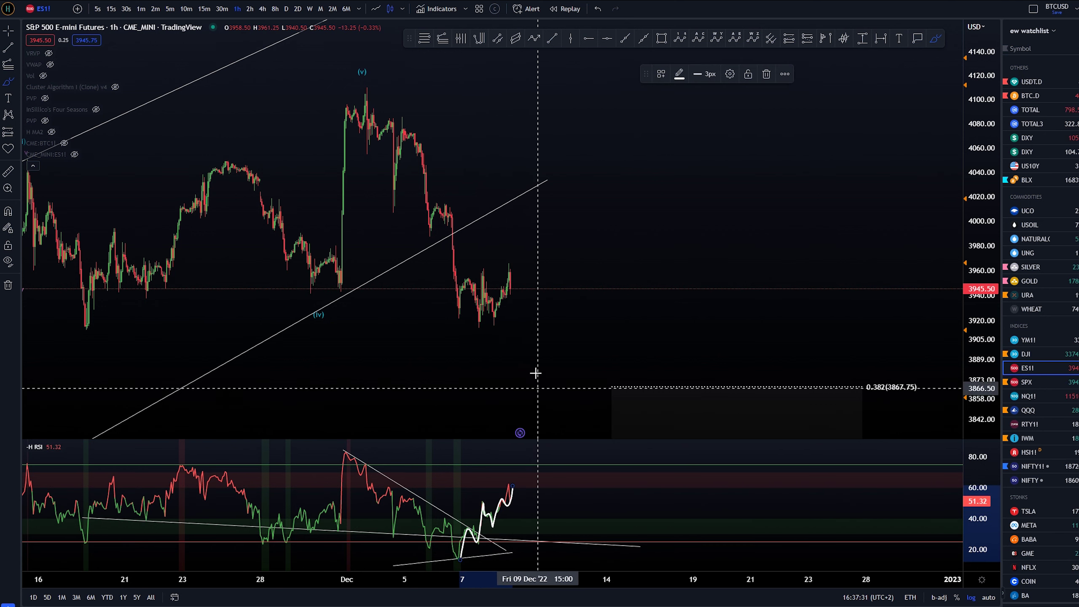
key(ctrl+z)
mouse_move(539, 262)
mouse_down()
mouse_move(450, 260)
mouse_move(525, 292)
mouse_up()
key(ctrl+z)
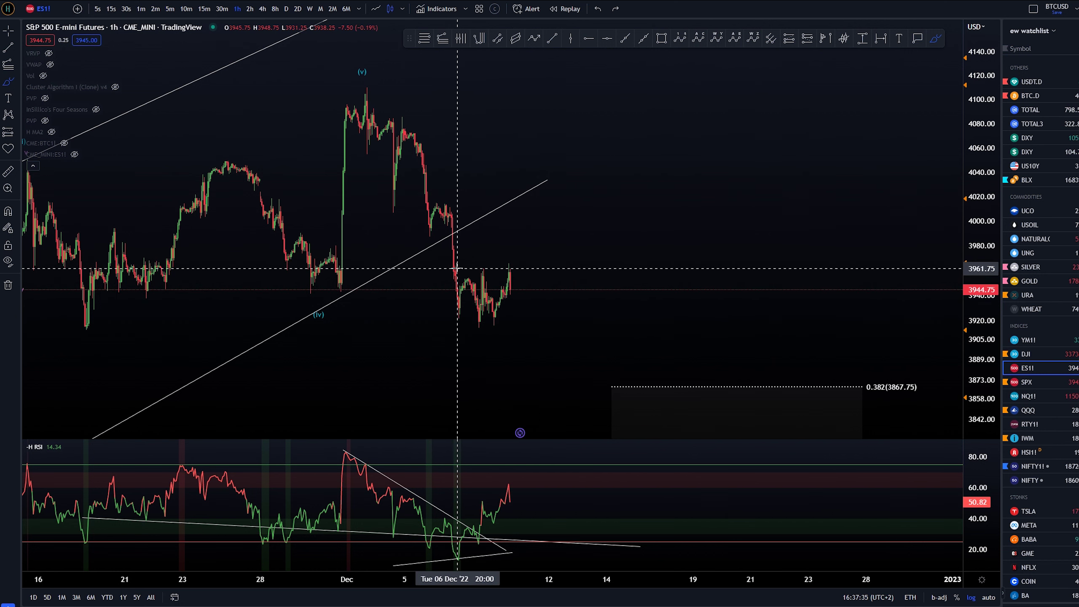
Step: Mark the resistance level near 3961.75 and sketch a drop from the latest high with the brush, undoing both strokes
drag(457, 269, 505, 269)
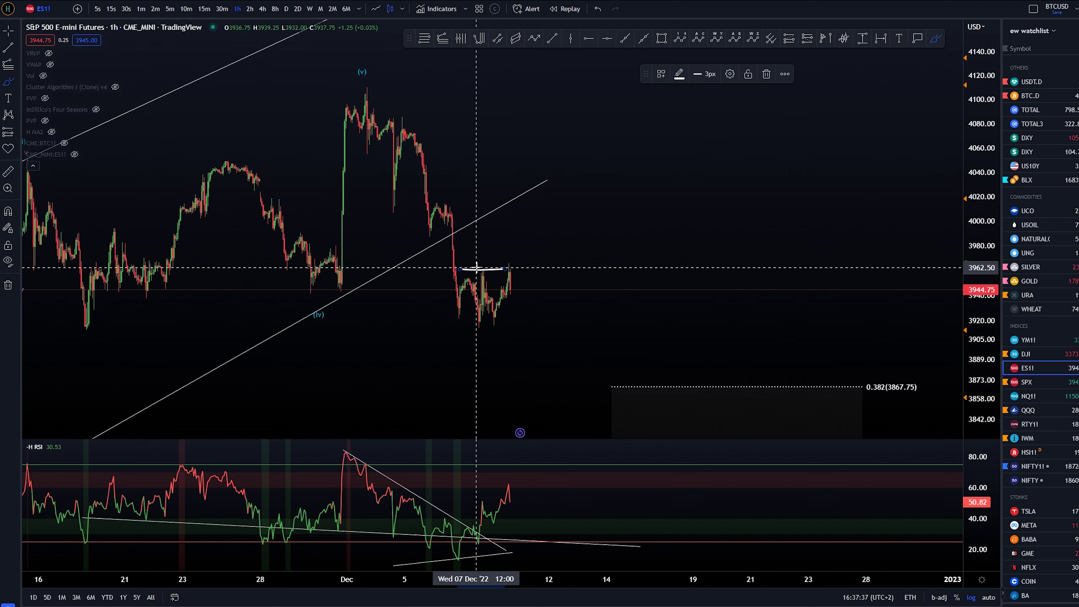
key(ctrl+z)
key(ctrl+z)
drag(504, 262, 534, 308)
key(ctrl+z)
Step: Join the 7 and 8 December price highs with a brush line, sketch strokes around it, and undo them all
drag(475, 269, 516, 268)
key(ctrl+z)
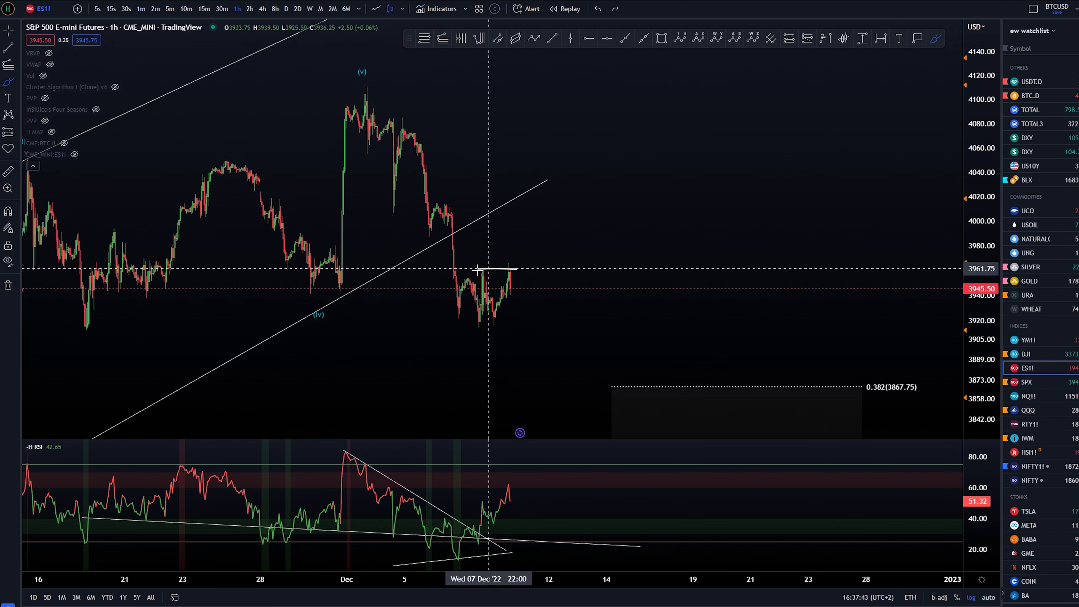
drag(439, 264, 489, 268)
key(ctrl+z)
key(ctrl+z)
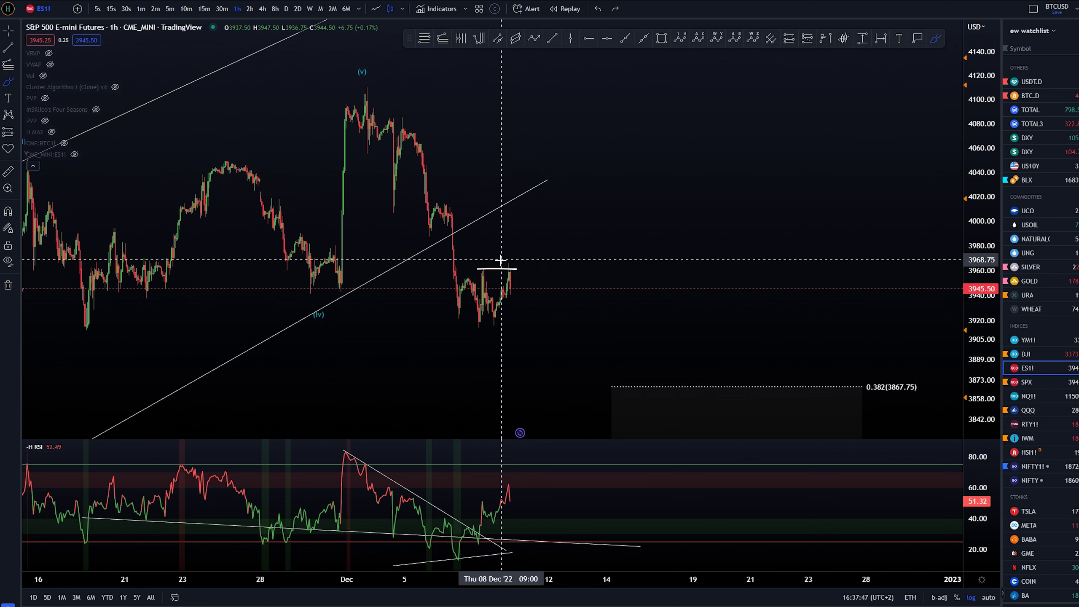
drag(508, 256, 538, 270)
key(ctrl+z)
key(ctrl+z)
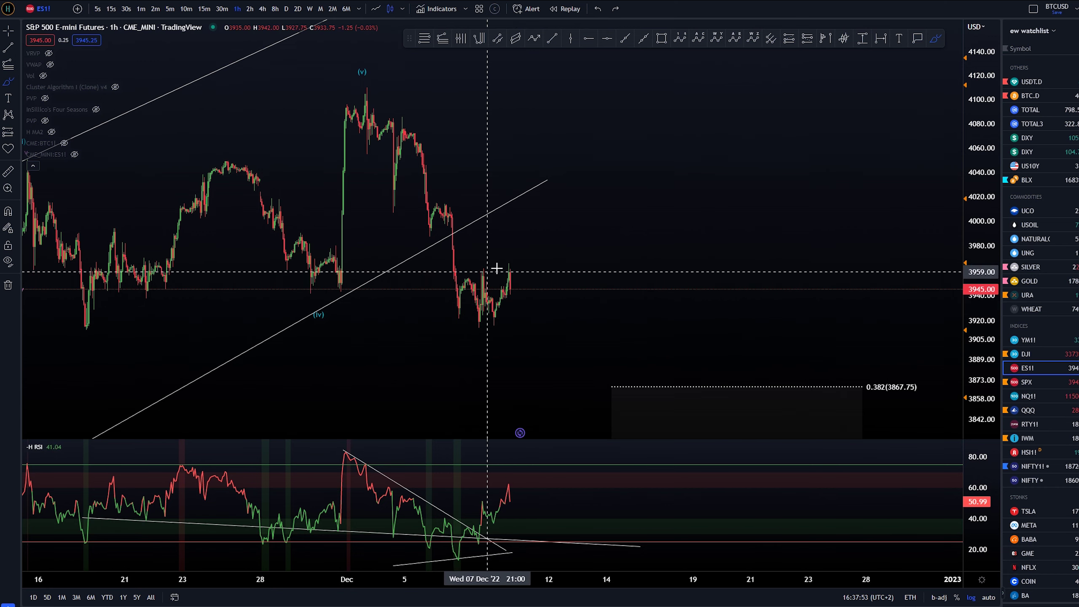
Step: Label a five-wave decline from 4111.75 with wave 1 at 4009.00, wave 2 at 4091.50, wave 3 below the 6 December low, and waves 4 and 5
click(364, 86)
click(397, 159)
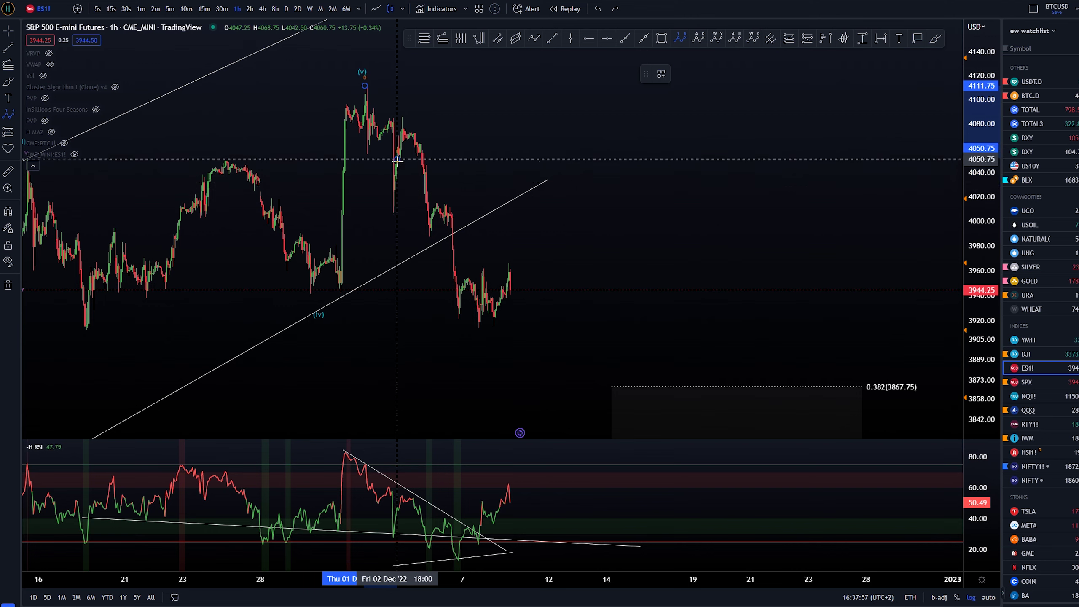
click(392, 210)
click(405, 110)
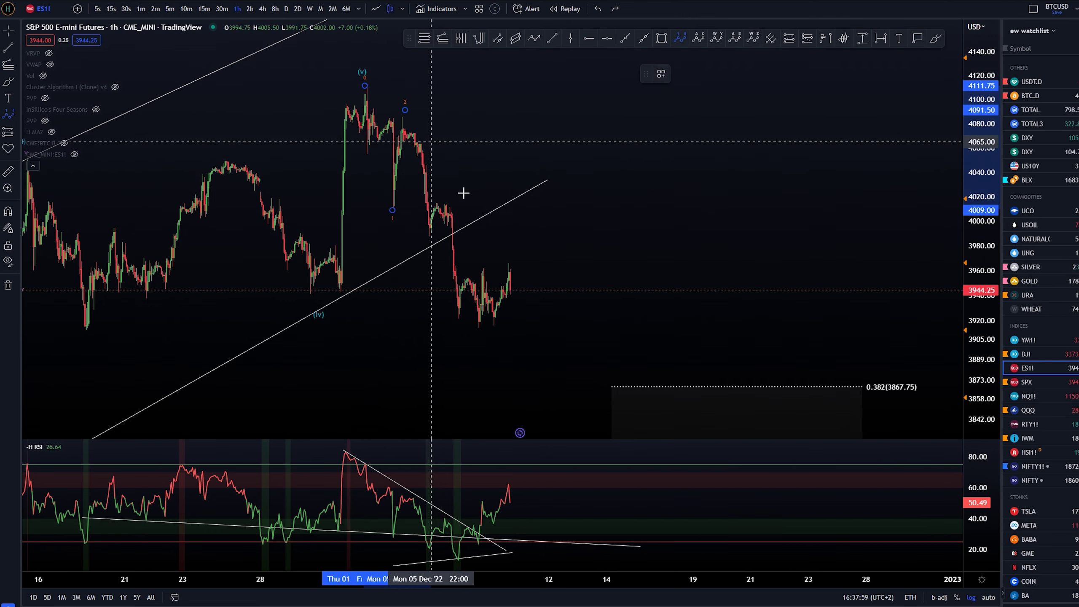
click(460, 321)
click(514, 256)
click(536, 362)
Step: Trace the wave 3 decline and the wave 4 rebound with the brush, mark the level beside the rebound, and undo all the strokes
key(alt+b)
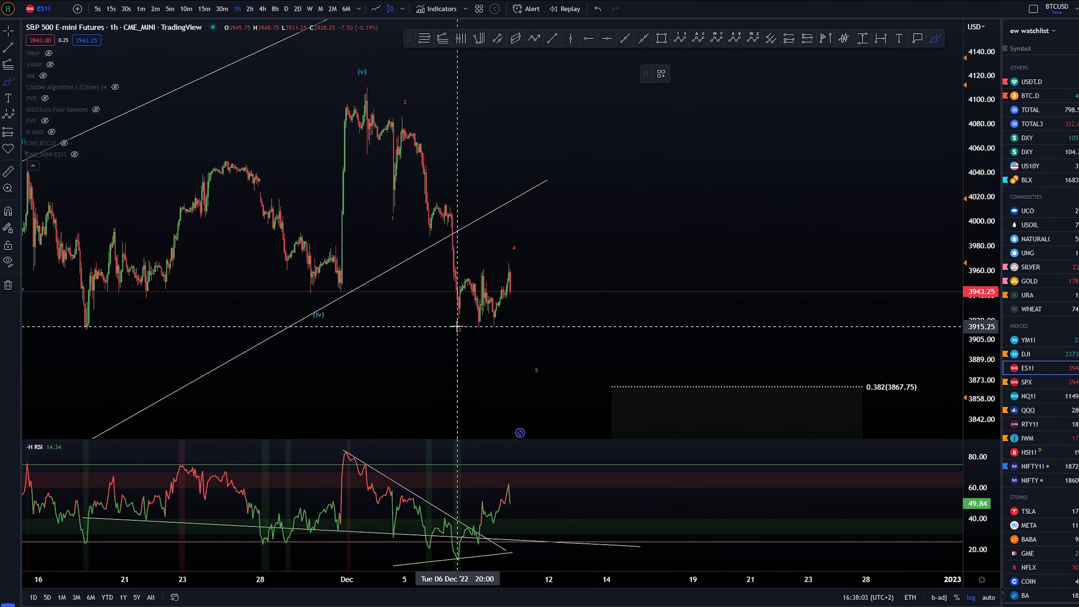
mouse_move(402, 113)
mouse_down()
mouse_move(406, 161)
mouse_move(457, 257)
mouse_move(462, 311)
mouse_up()
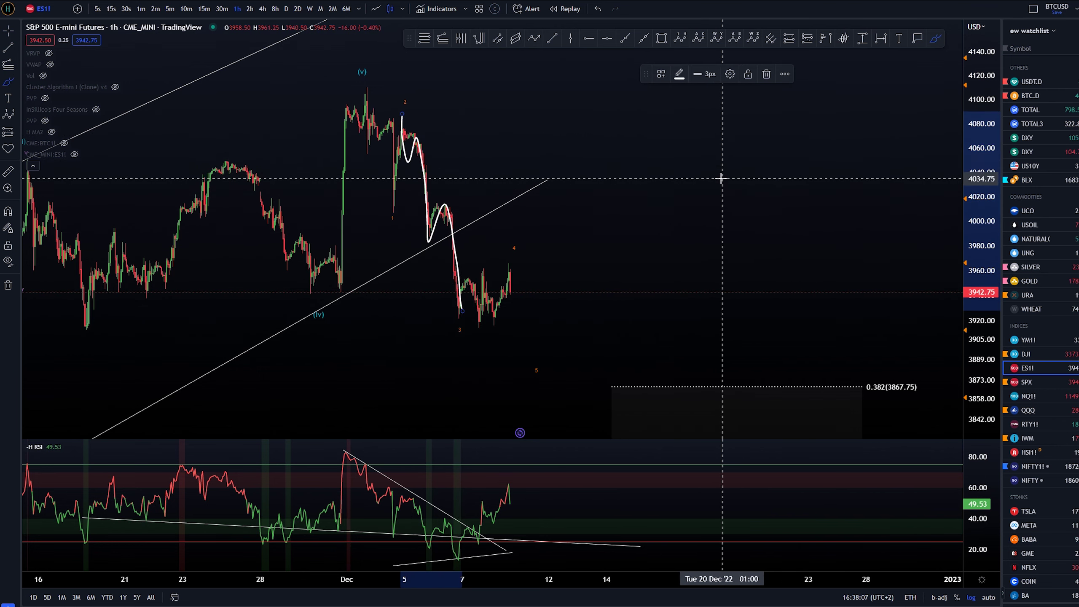
key(ctrl+z)
drag(467, 311, 521, 258)
key(ctrl+z)
mouse_move(445, 261)
mouse_down()
mouse_move(539, 315)
mouse_move(479, 262)
mouse_up()
key(ctrl+z)
Step: Draw a Fibonacci retracement of the wave 3 decline from 4086.00 to 3921.50 and apply the wave4 template
key(alt+f)
click(443, 115)
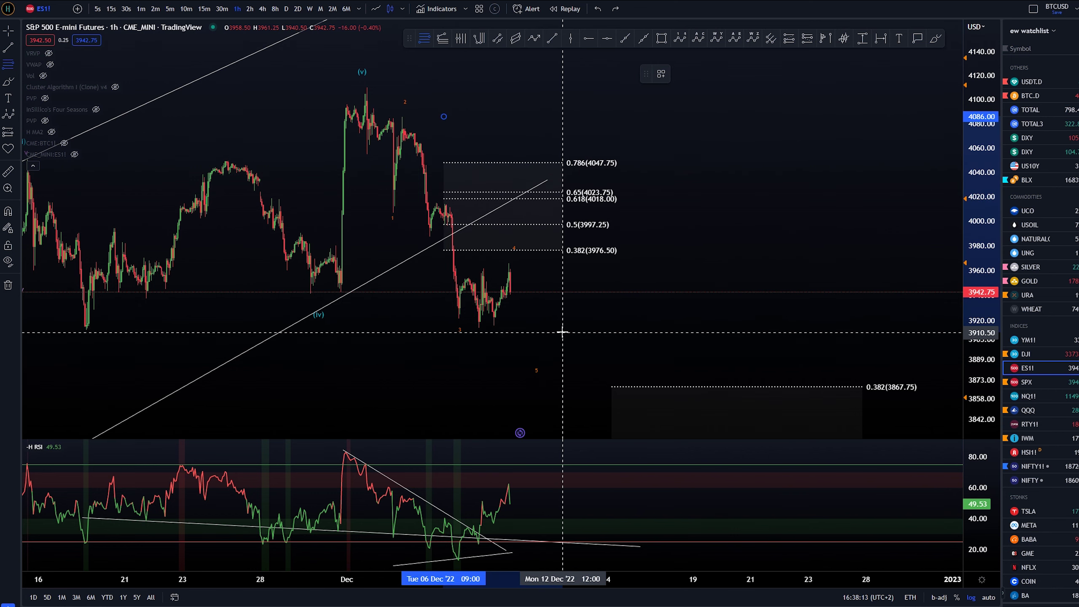
click(563, 315)
drag(564, 316, 566, 318)
click(661, 73)
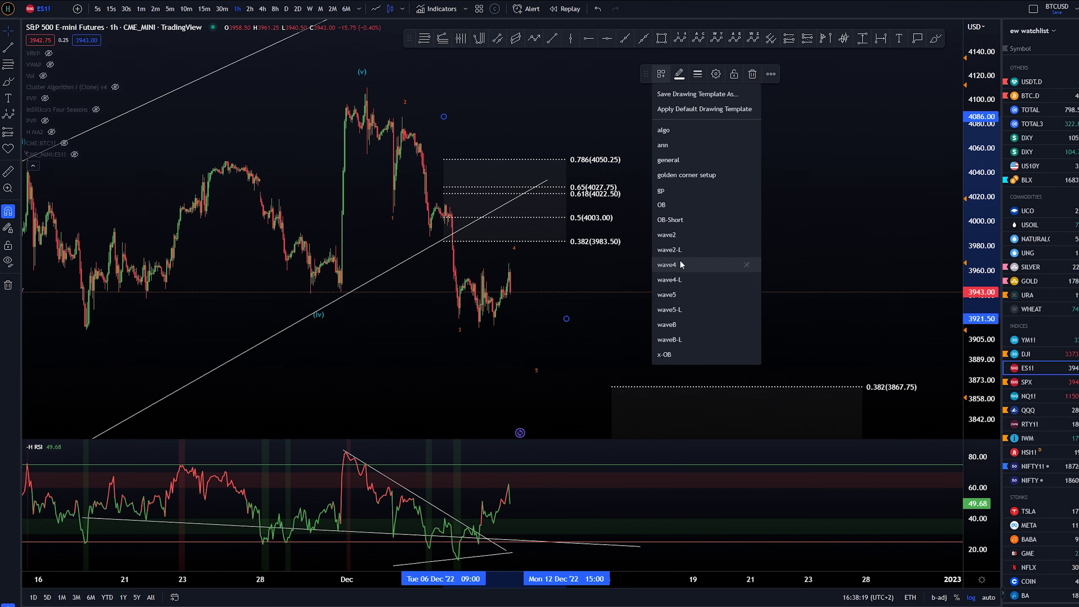
click(666, 264)
Step: Sketch the drop and bounce into the wave 4 retracement zone and a fall from the latest high with the brush, undoing the strokes
key(alt+b)
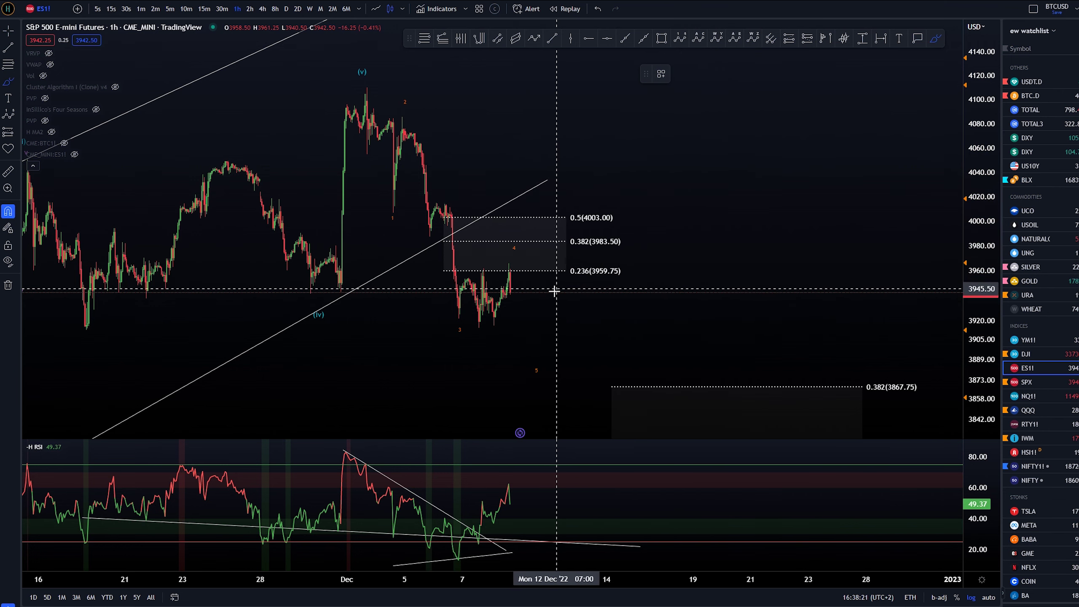
mouse_move(413, 115)
mouse_down()
mouse_move(448, 238)
mouse_move(480, 238)
mouse_up()
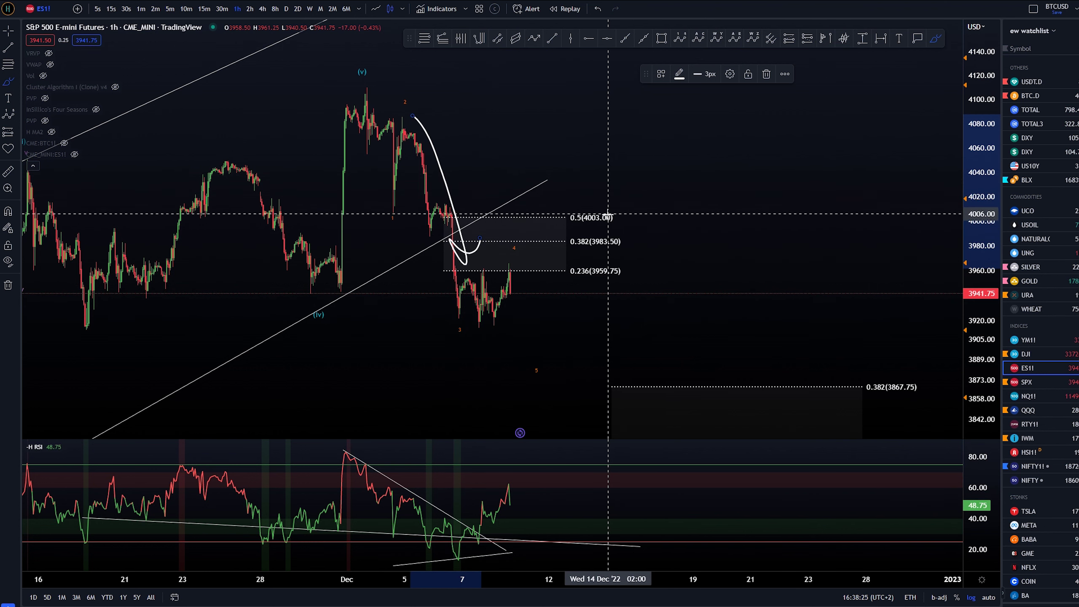
key(ctrl+z)
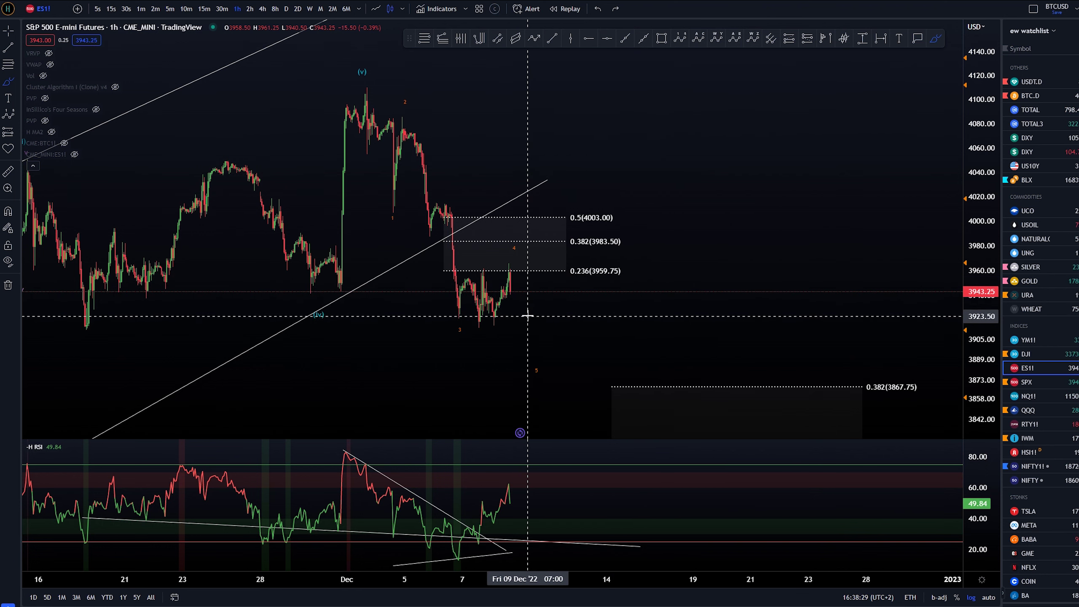
click(486, 267)
key(ctrl+z)
drag(512, 264, 523, 342)
key(ctrl+z)
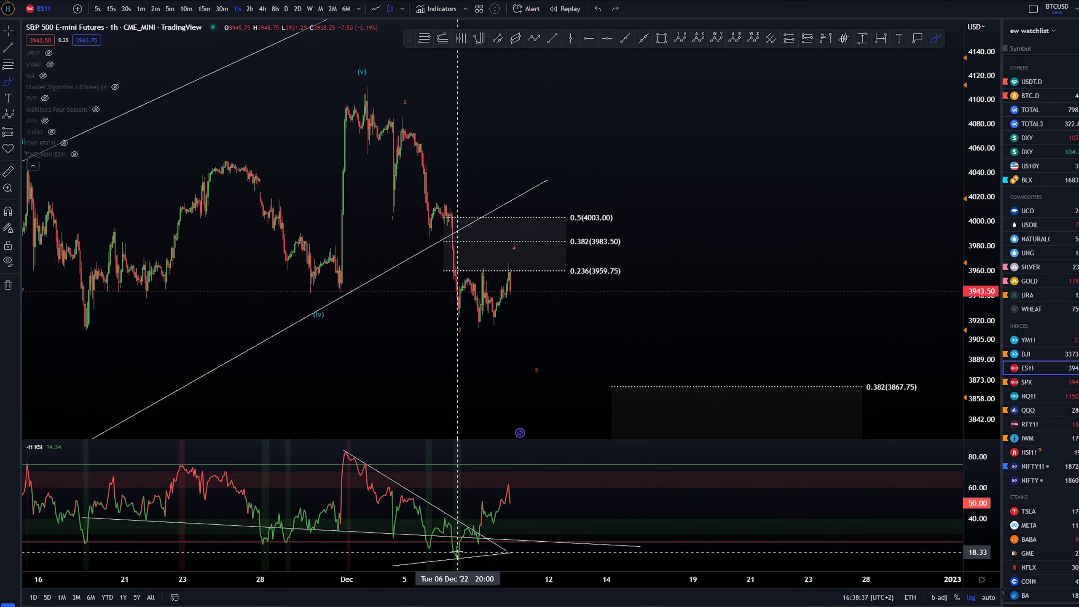
Step: Trace the RSI's rise from its December low and its earlier fall from the peak with the brush, undoing both strokes
drag(459, 551, 505, 479)
key(ctrl+z)
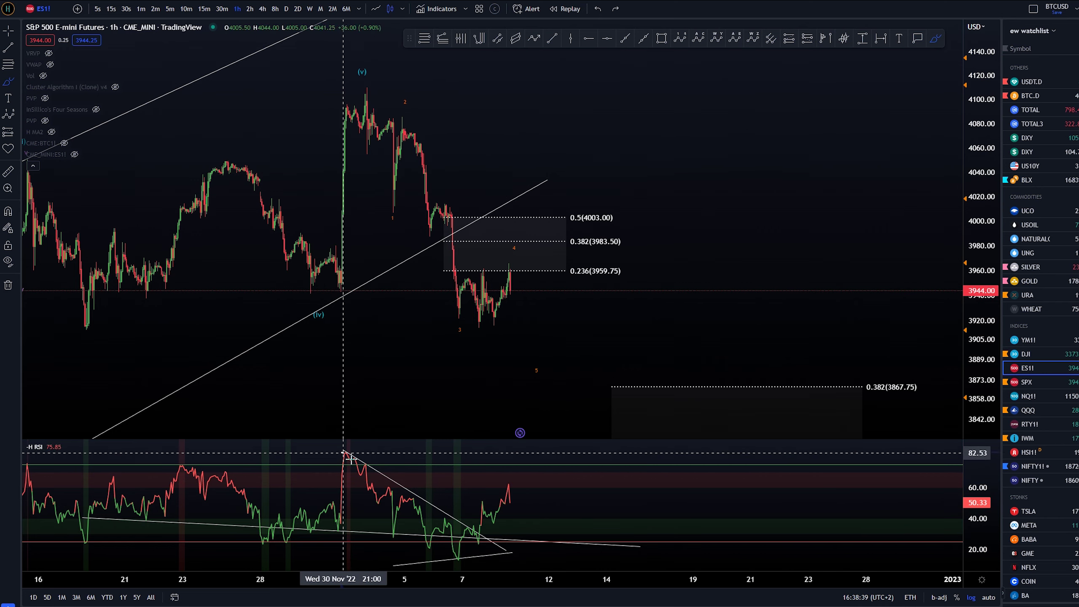
drag(343, 453, 473, 548)
key(ctrl+z)
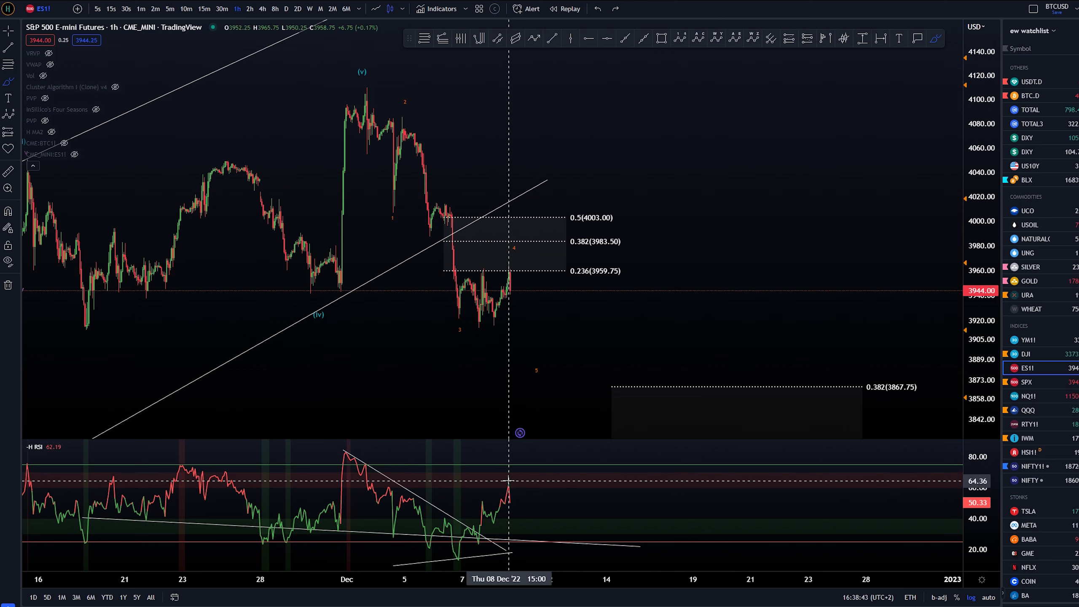
Step: Brush a curved downward arrow from the latest RSI peak and a line joining the early December RSI peak to the 8 December rise
drag(508, 483, 532, 519)
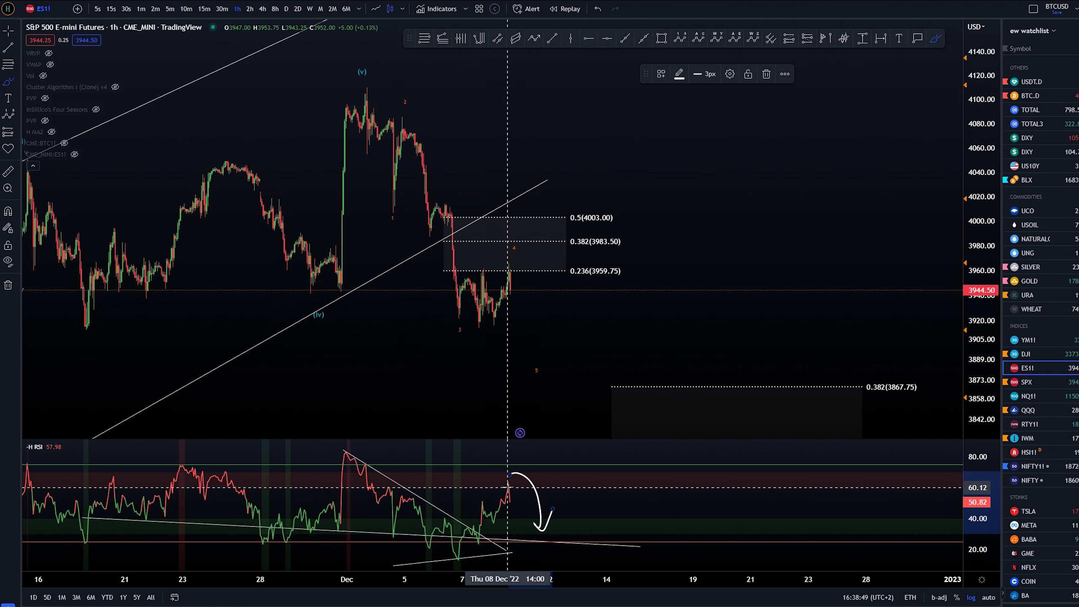
drag(417, 497, 404, 508)
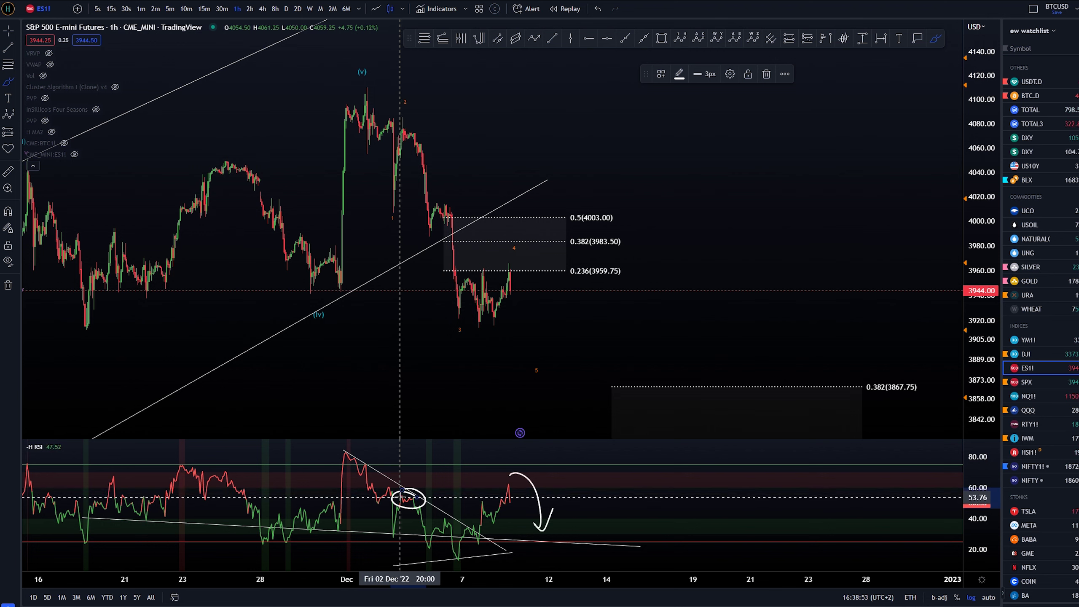
key(ctrl+z)
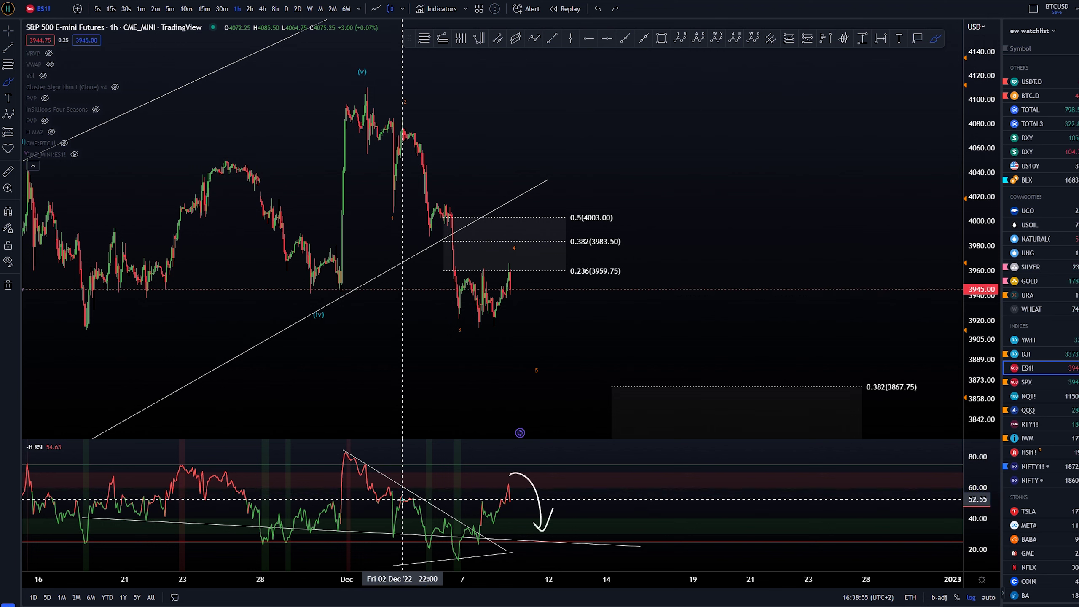
drag(400, 499, 508, 495)
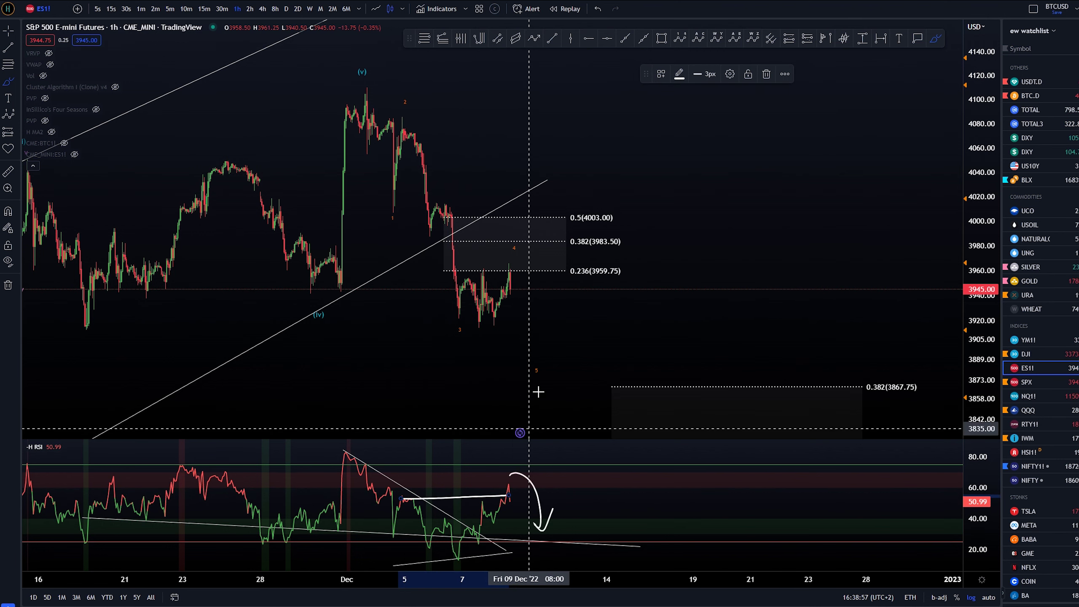
Step: Circle the wave 2 price peak and connect it to the 8 December high with the brush, undoing the strokes
click(409, 123)
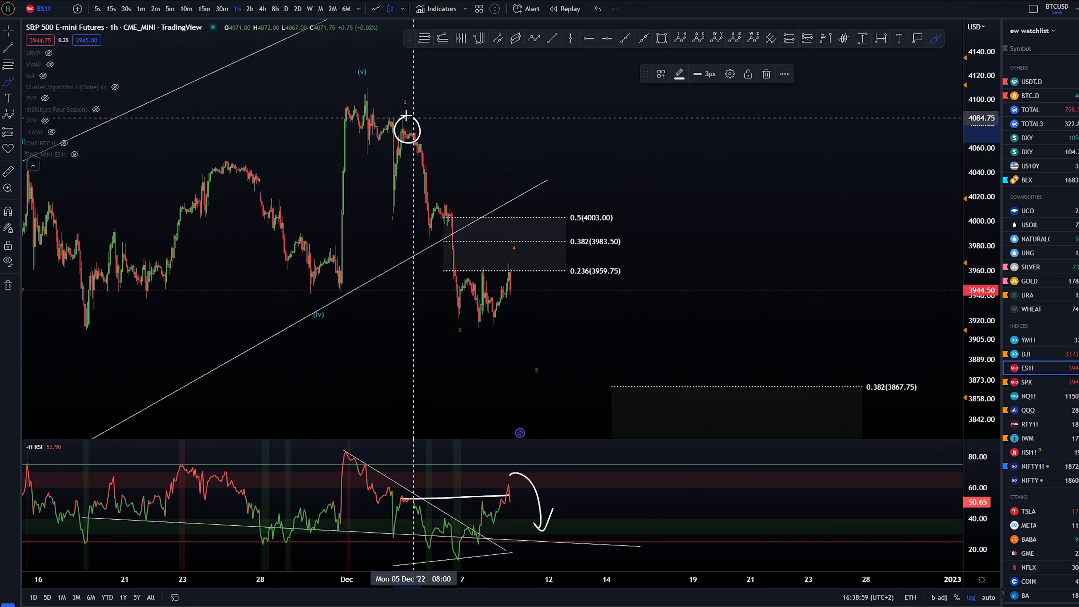
drag(404, 119, 510, 261)
key(ctrl+z)
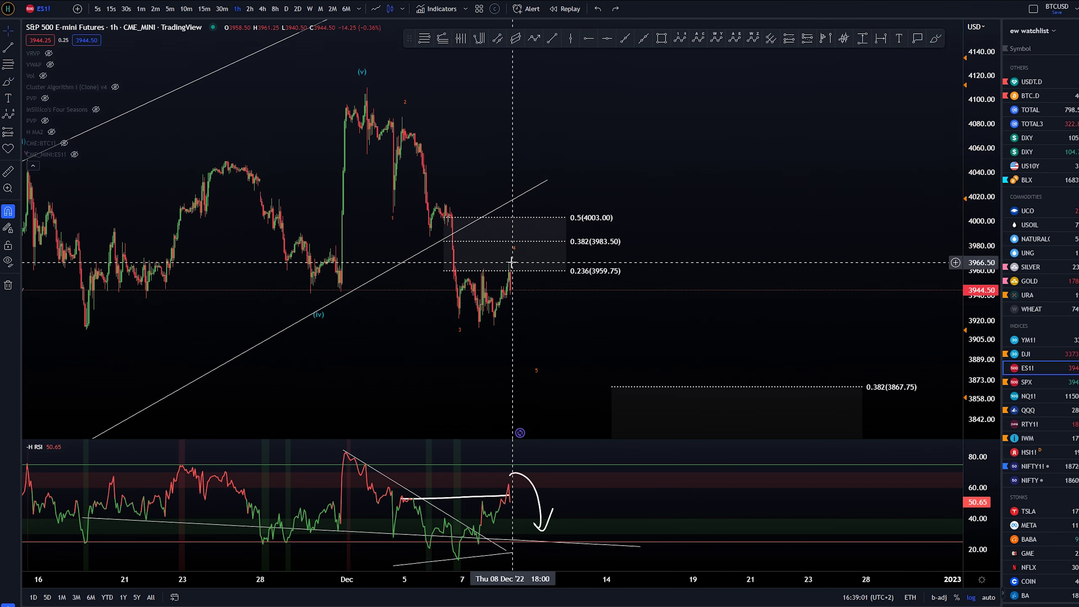
key(alt+b)
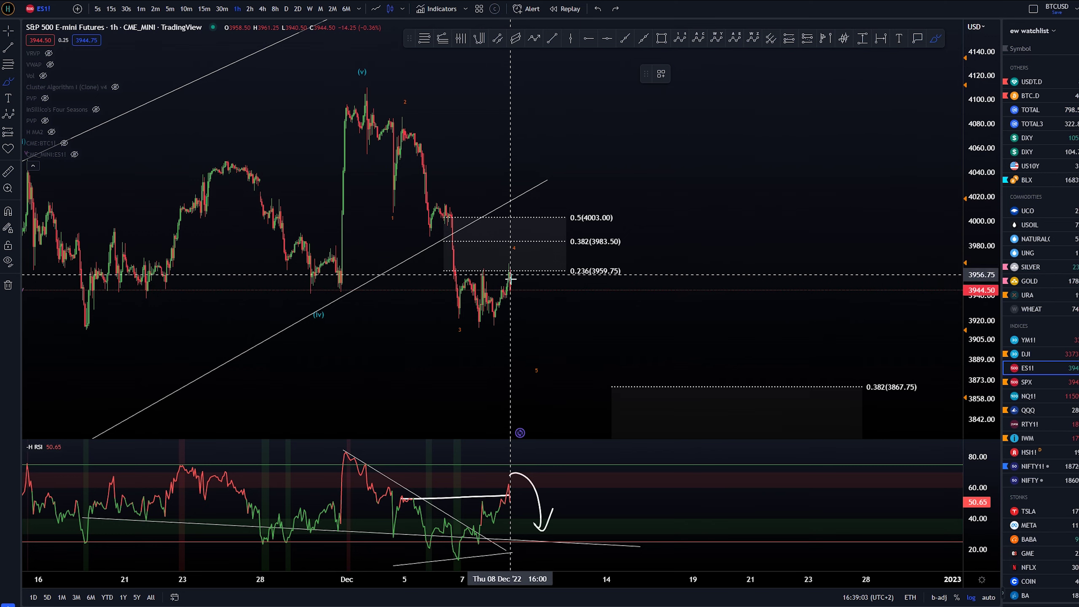
drag(509, 272, 507, 265)
key(Escape)
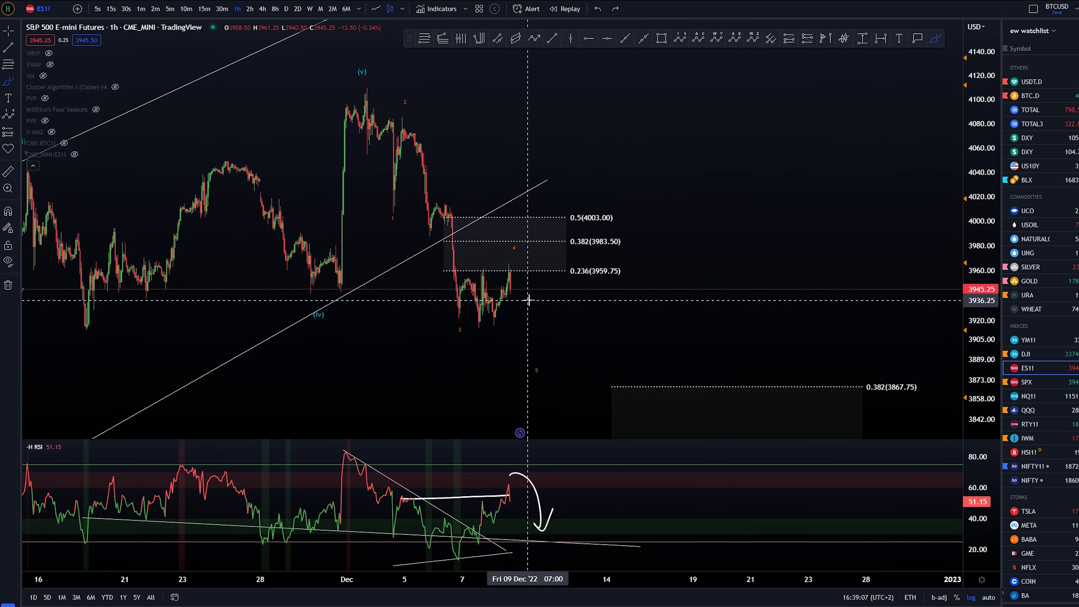
key(ctrl)
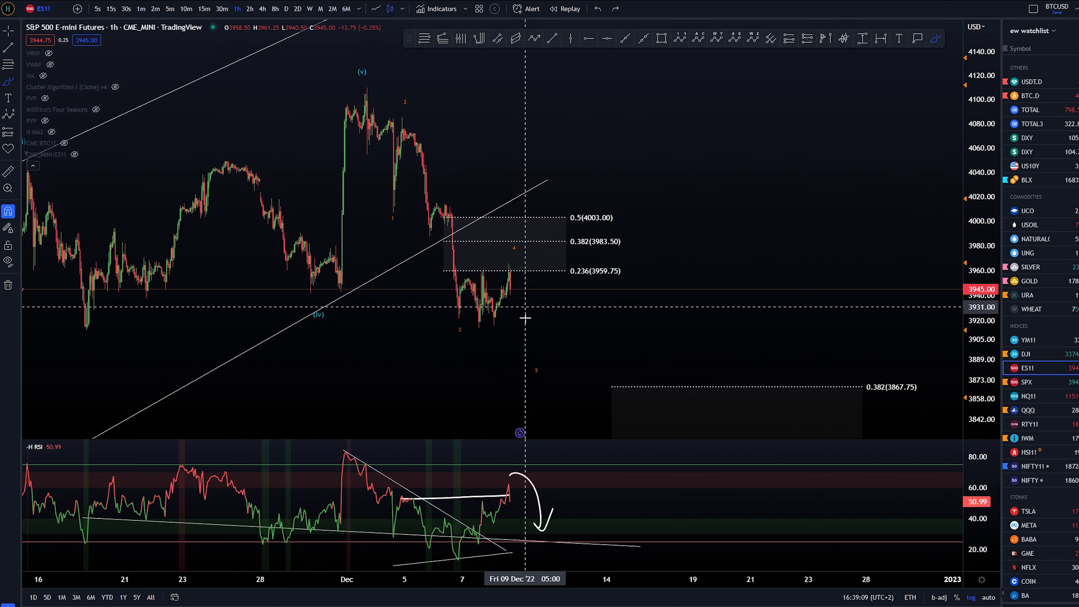
Step: Sketch a curved downward arrow from the 8 December price high and mark the wave 5 target with the brush, undoing both
mouse_move(514, 264)
mouse_down()
mouse_move(537, 315)
mouse_move(543, 304)
mouse_up()
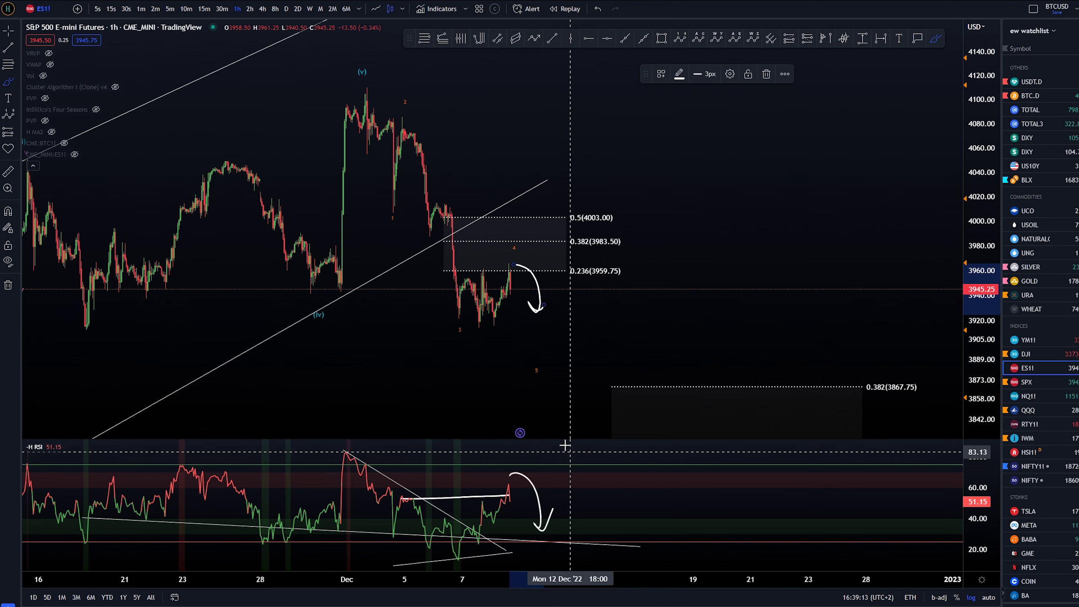
key(ctrl+z)
drag(540, 359, 537, 368)
key(ctrl+z)
Step: Mark the wave 1 decline near the 2 December low with the brush and undo the stroke
key(alt+f)
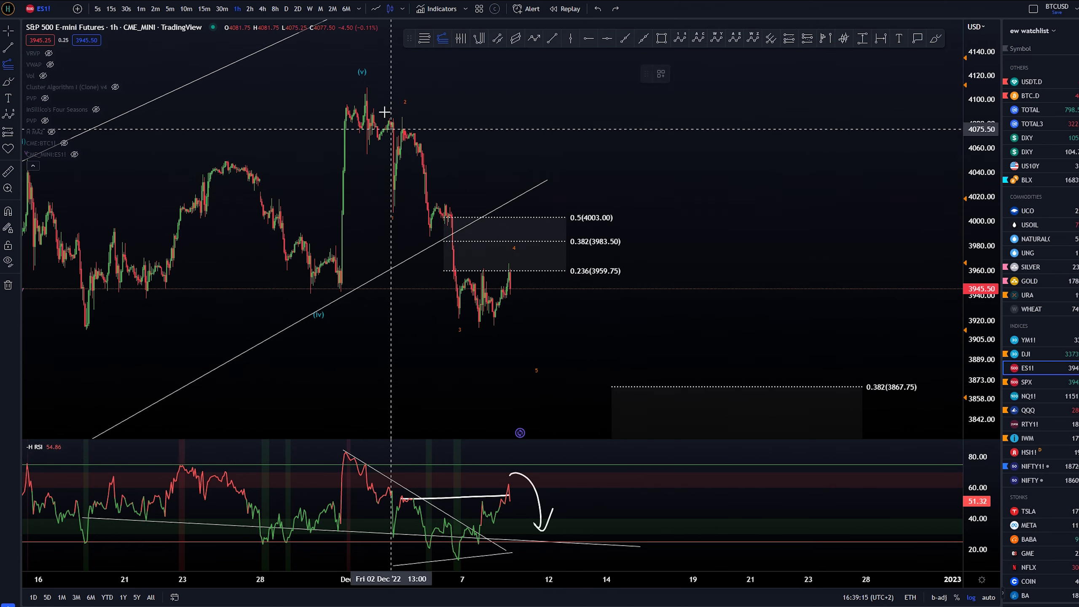
key(ctrl+b)
drag(397, 202, 392, 196)
key(ctrl+z)
Step: Draw a Fibonacci extension to project wave 5 with anchors at 4109.75, 4007.00 and 3965.75
key(alt+f)
key(alt+b)
key(alt+f)
click(381, 88)
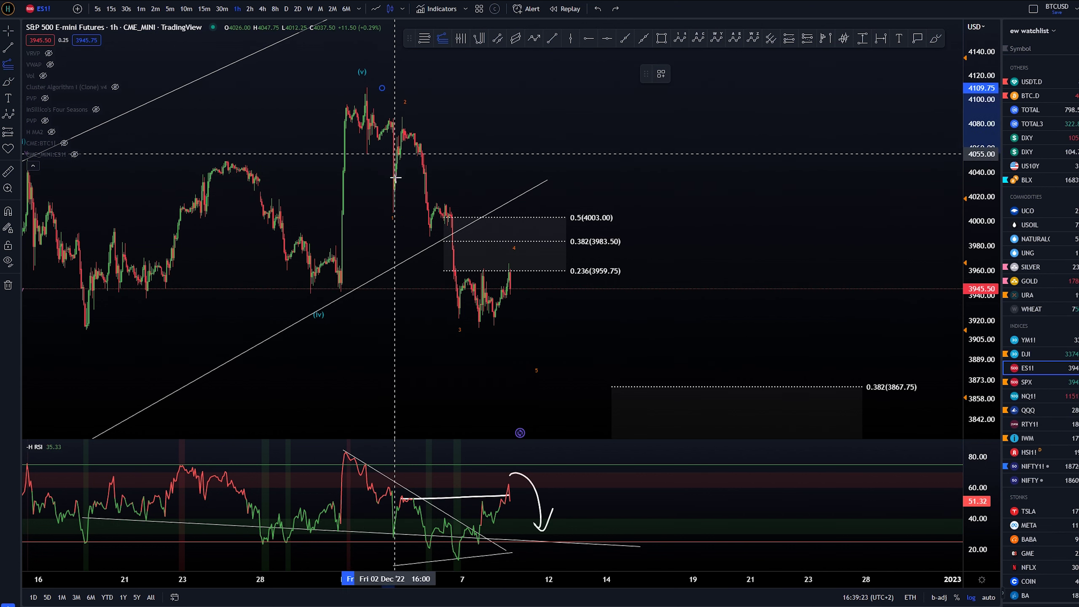
click(411, 213)
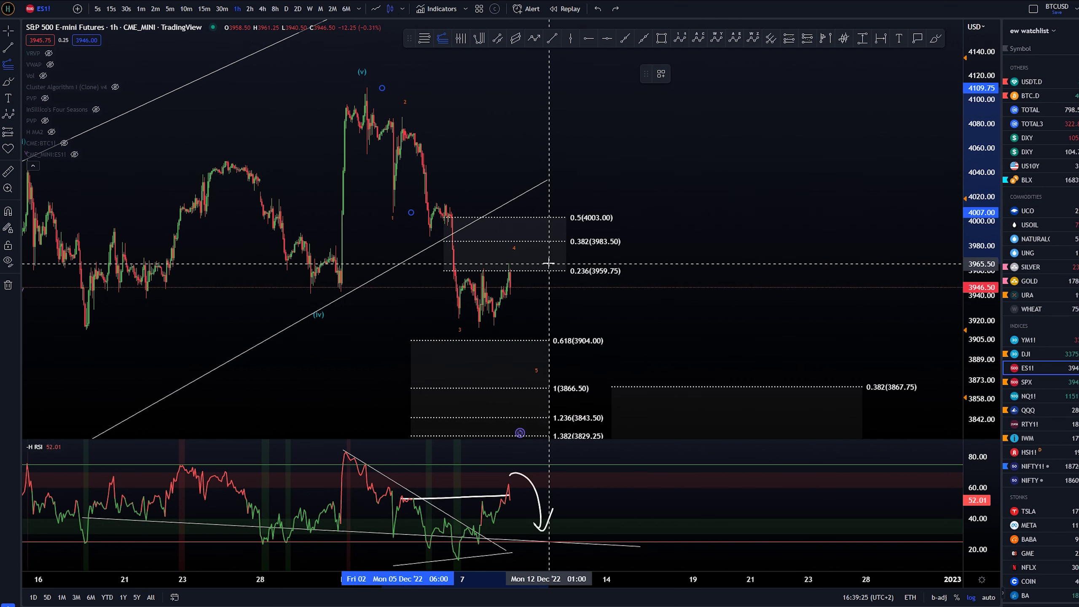
click(549, 264)
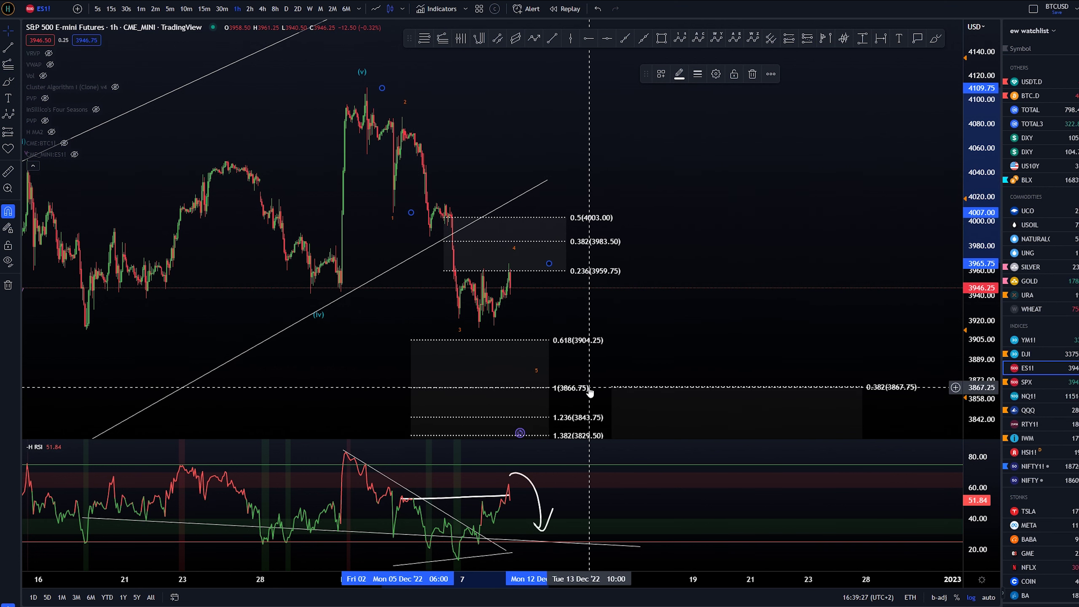
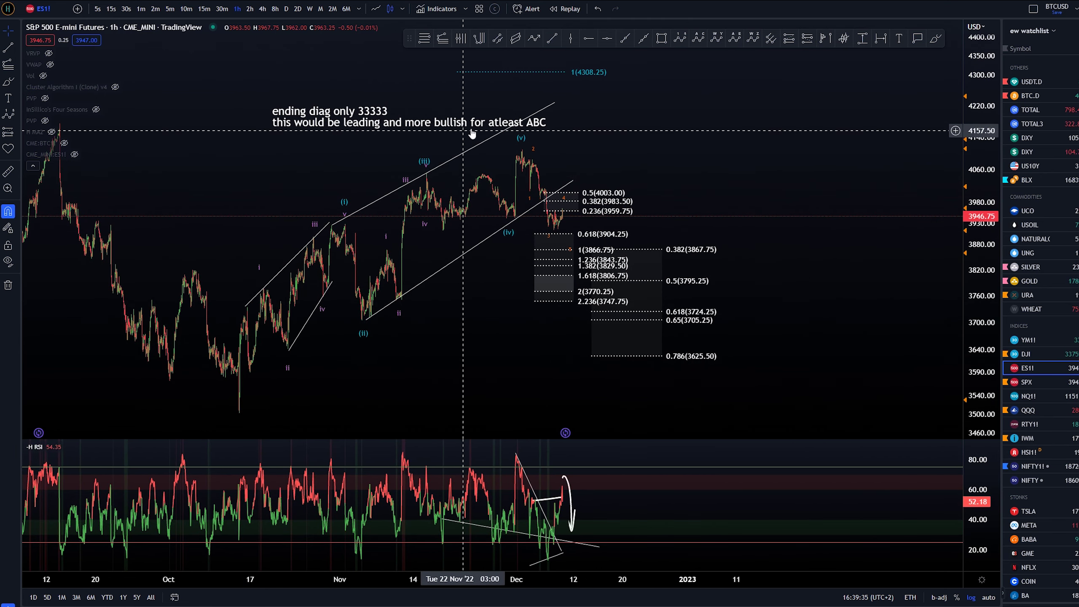
Step: Select the larger retracement, mark its 0.382 level with the brush, and undo the stroke
click(688, 250)
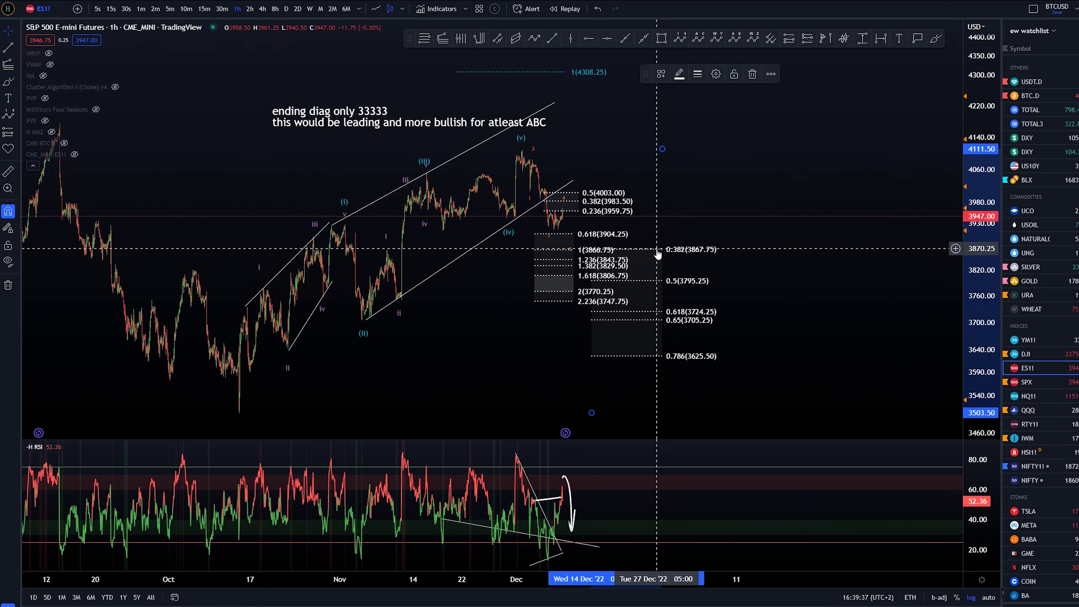
click(935, 38)
drag(662, 251, 732, 255)
key(ctrl+z)
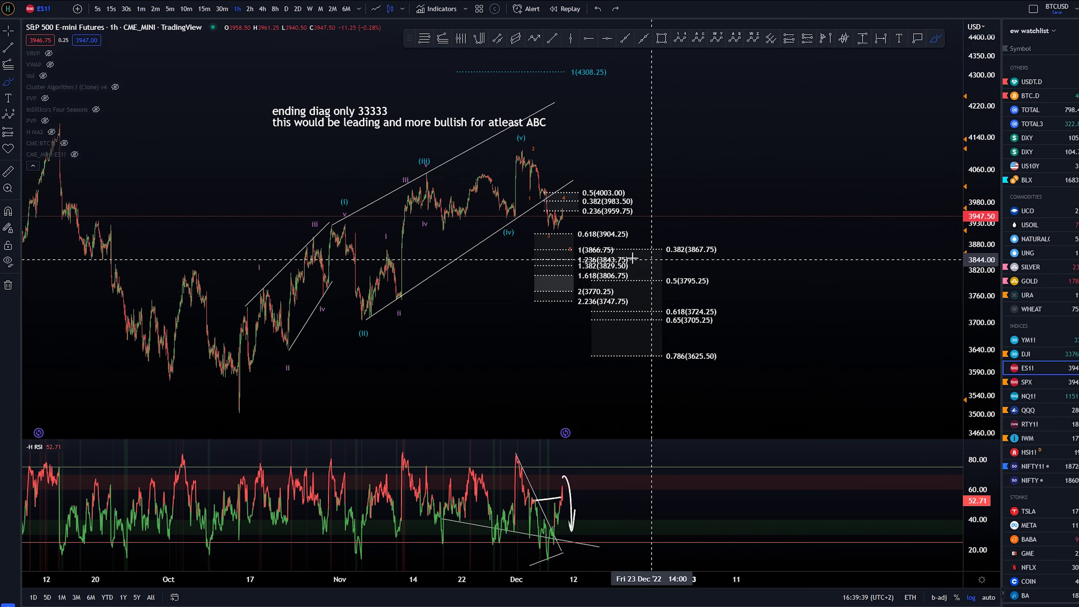
Step: Trace the October–November rally and the December reversal with the brush, then circle the December decline, undoing both strokes
mouse_move(233, 418)
mouse_down()
mouse_move(522, 149)
mouse_move(574, 244)
mouse_up()
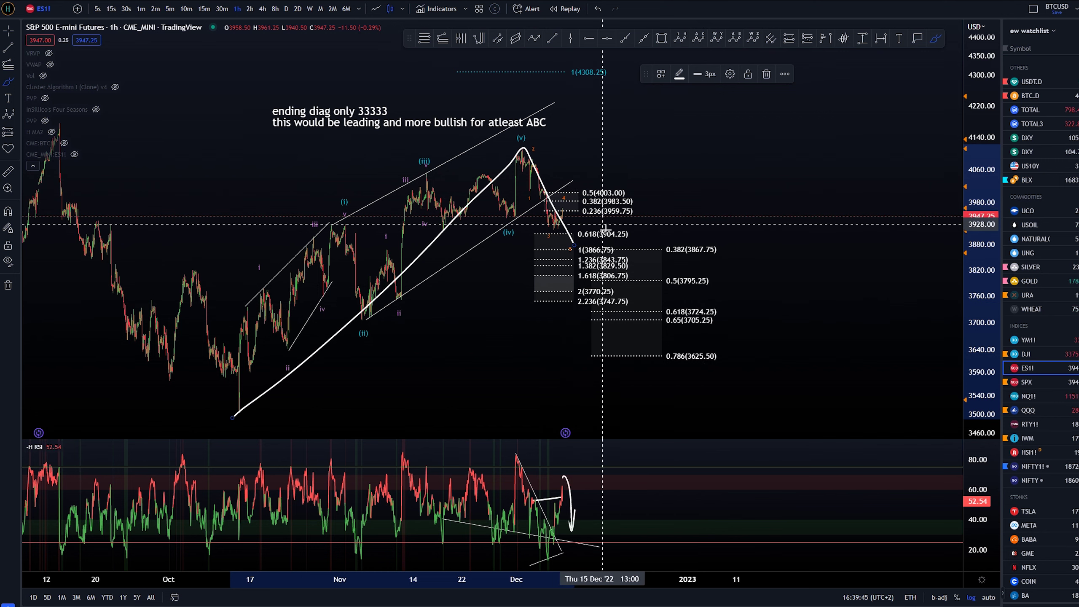
key(ctrl+z)
mouse_move(563, 198)
mouse_down()
mouse_move(522, 143)
mouse_move(558, 246)
mouse_move(561, 187)
mouse_up()
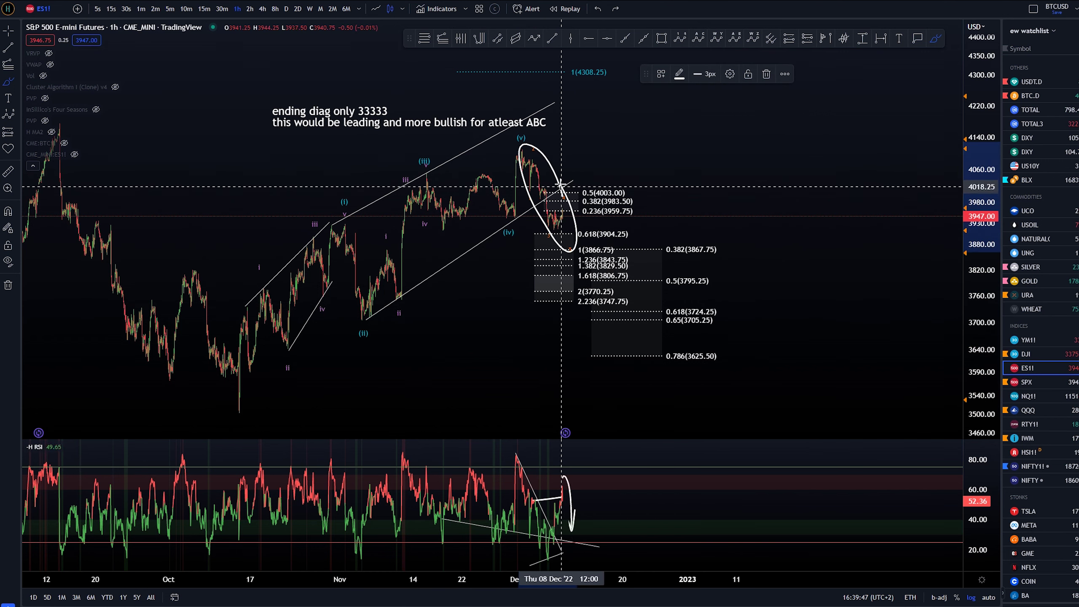
key(ctrl+z)
Step: Sketch a downward brush curve from about 4040 to about 3805, just above the 0.5 (3795.25) retracement level
mouse_move(569, 246)
mouse_down()
mouse_move(608, 186)
mouse_move(641, 279)
mouse_up()
key(ctrl+z)
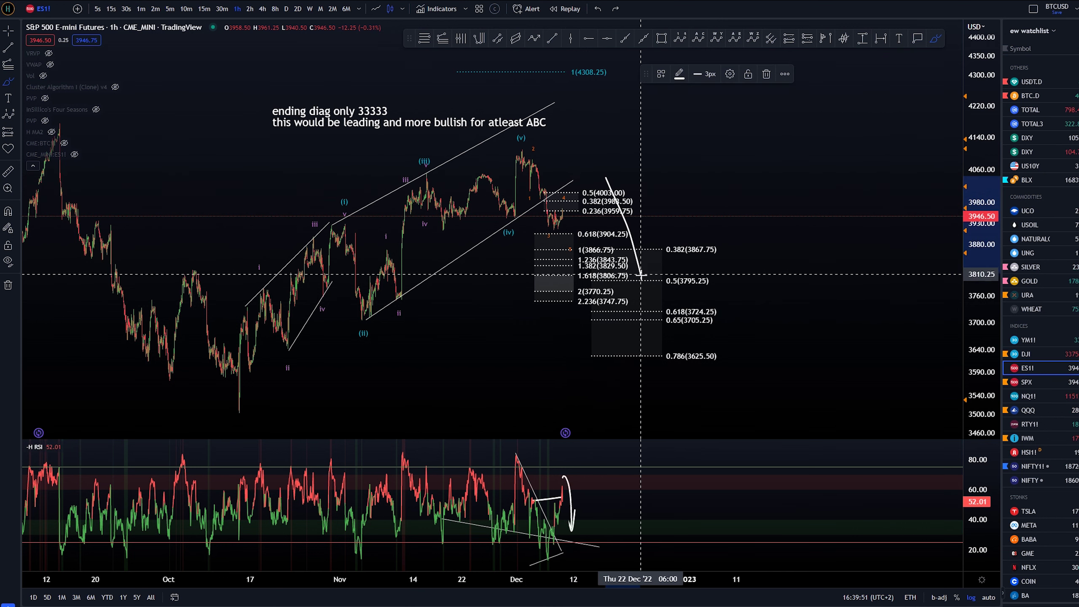
Step: Trace the December decline and mark the wave (v) high with the brush, undoing the strokes
mouse_move(533, 148)
mouse_down()
mouse_move(510, 150)
mouse_move(552, 236)
mouse_up()
key(ctrl+z)
key(ctrl+z)
mouse_move(528, 148)
mouse_down()
mouse_move(535, 205)
mouse_move(550, 168)
mouse_move(520, 148)
mouse_up()
key(ctrl+z)
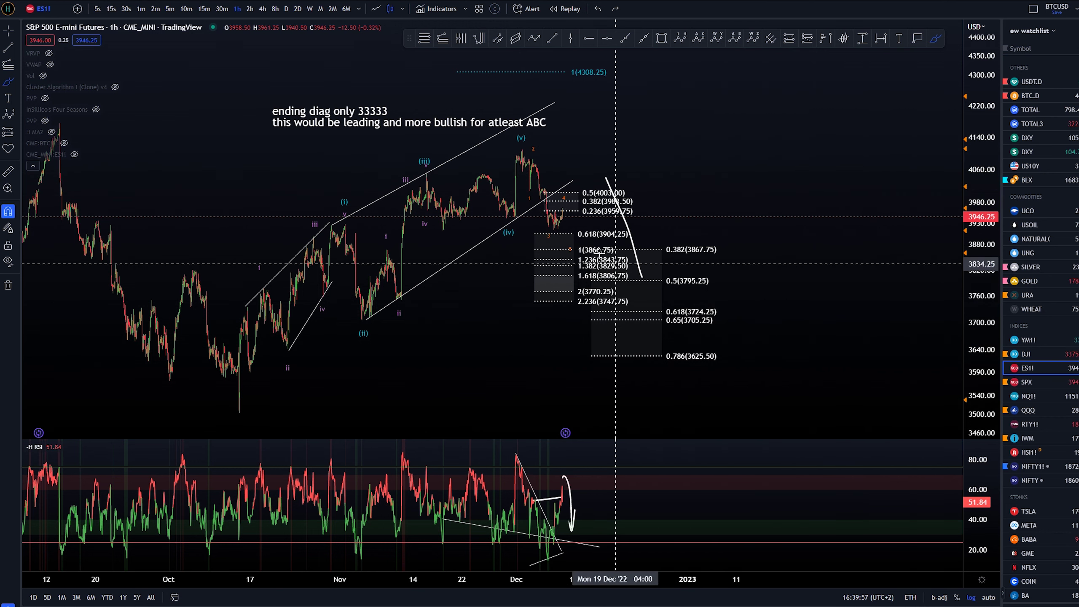
Step: Sketch the projected wave 5 leg down to the extension's 1 (3866.75) level and undo the stroke
drag(563, 211, 573, 250)
key(ctrl+z)
key(ctrl+z)
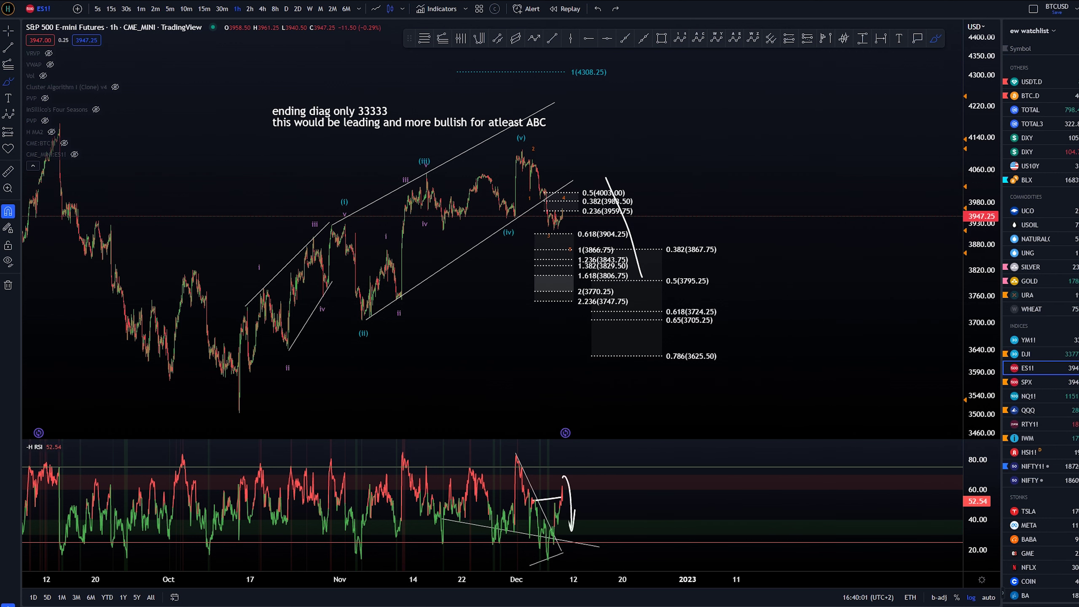
Step: Open the SPX chart from the watchlist and widen the watchlist to show its last prices
click(1053, 383)
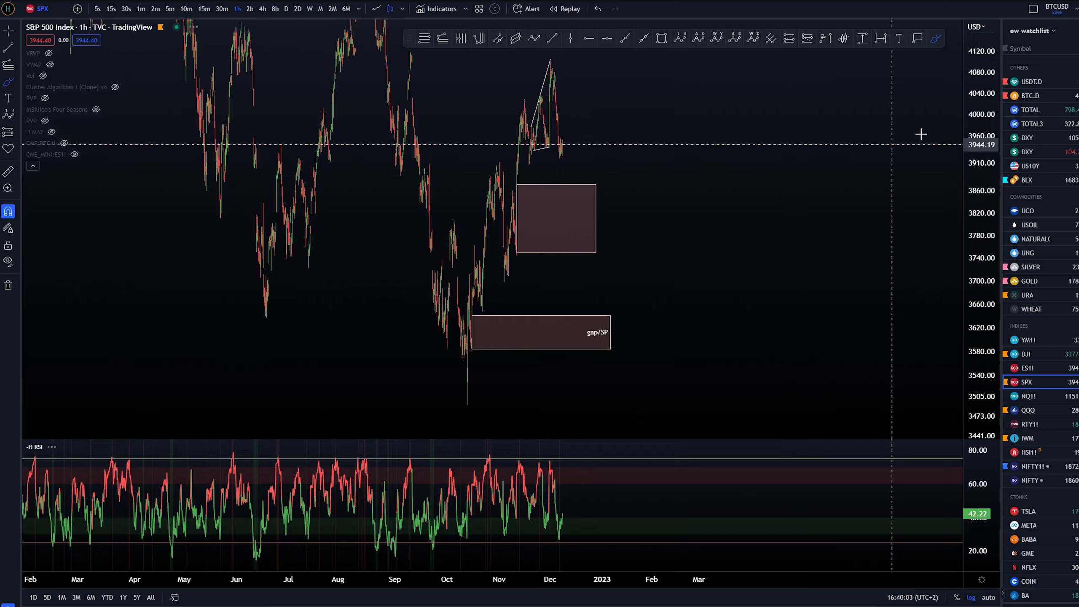
drag(679, 248, 903, 354)
scroll(903, 354, up, 3)
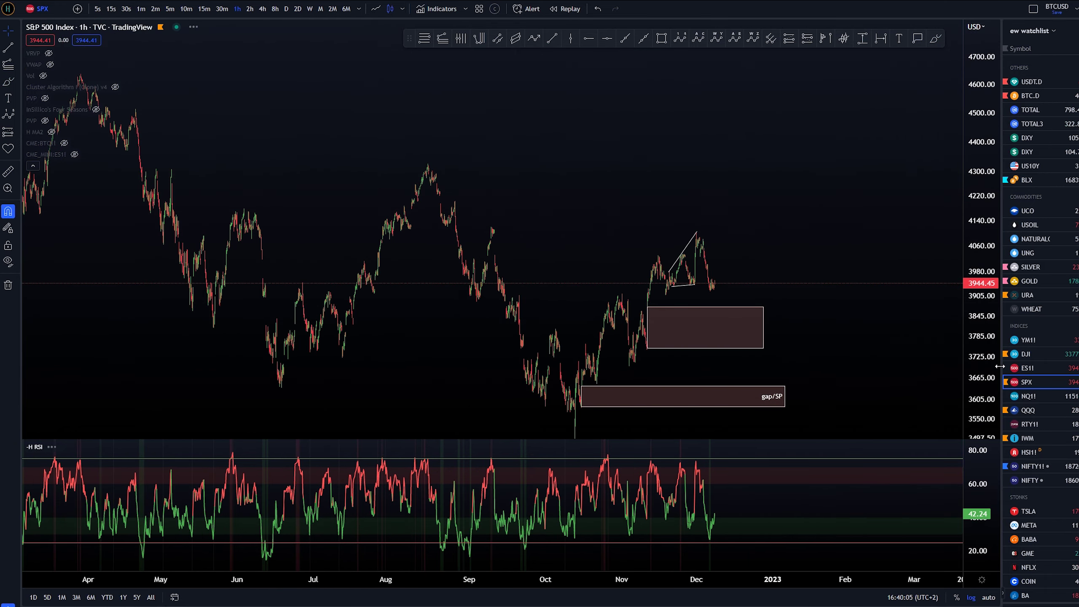
drag(1001, 367, 964, 311)
drag(972, 348, 951, 232)
scroll(673, 390, up, 5)
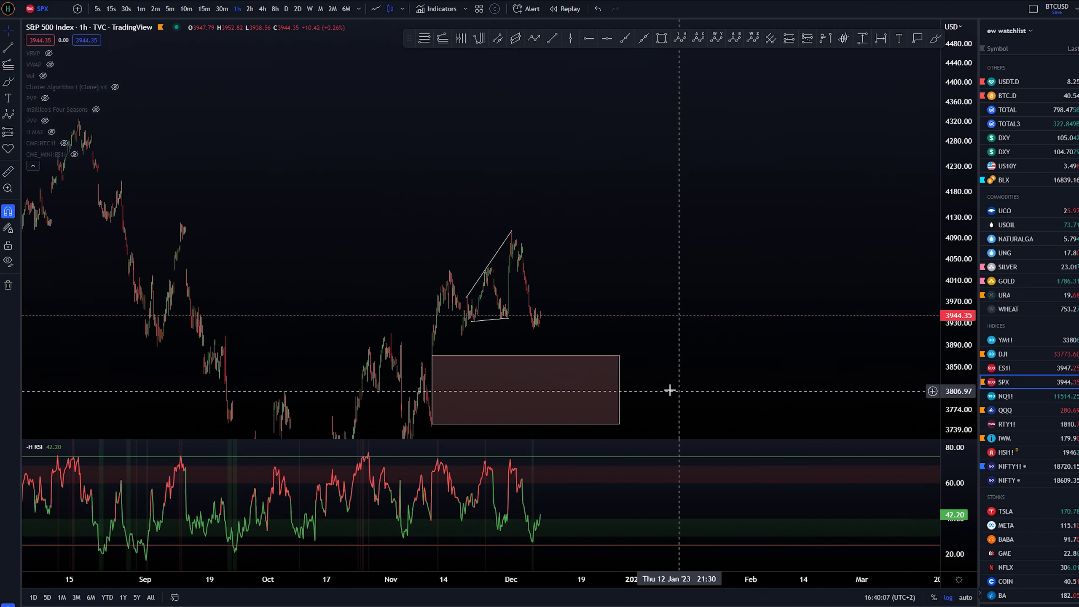
drag(671, 390, 723, 290)
scroll(780, 317, up, 3)
scroll(722, 289, up, 2)
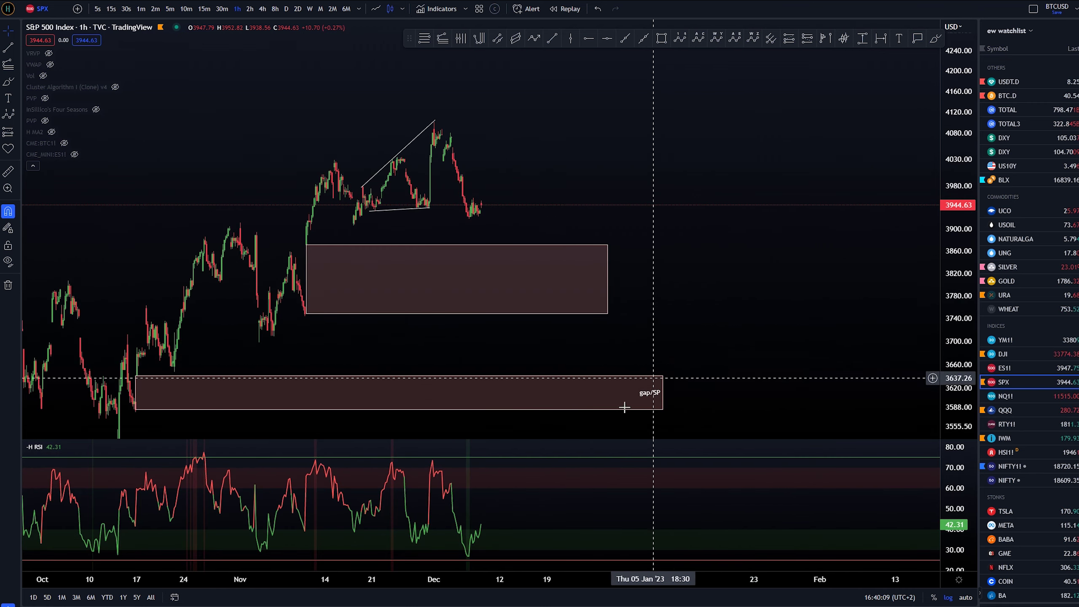
Step: Switch the SPX chart to the 30-minute timeframe
key(alt+b)
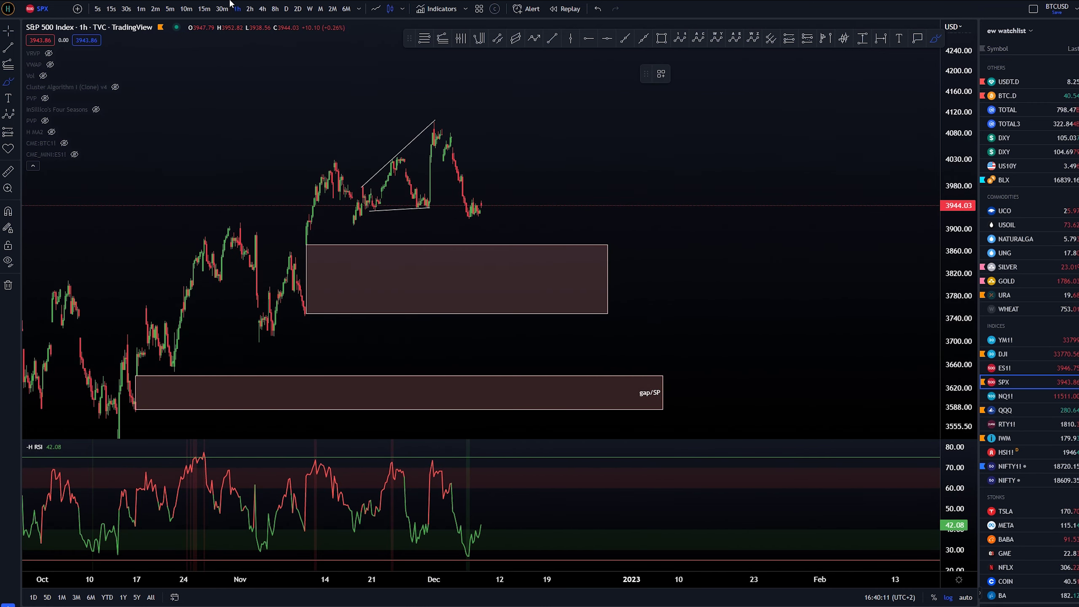
click(222, 9)
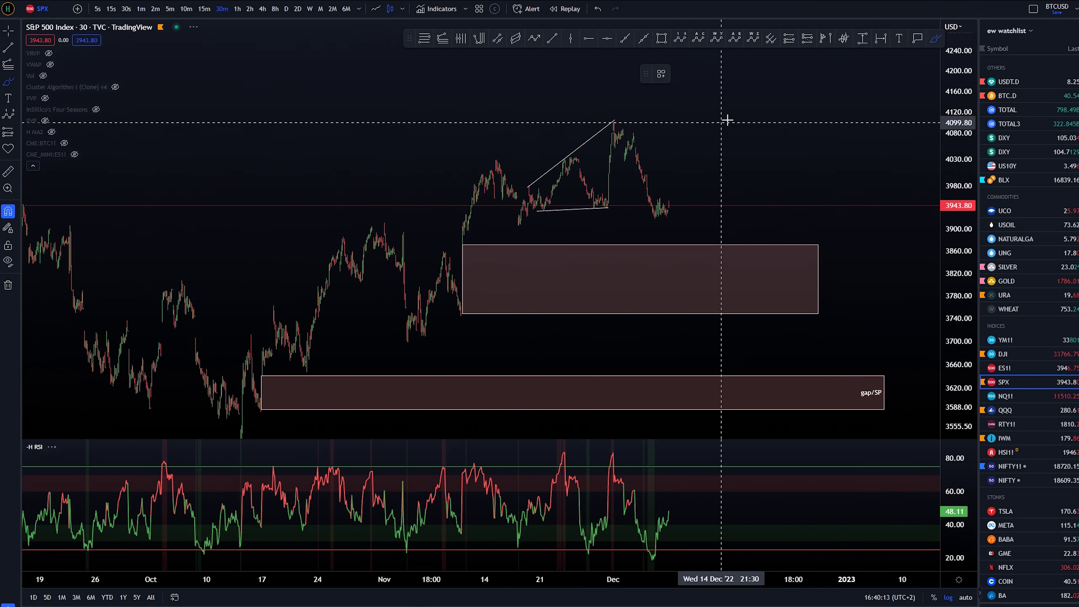
drag(731, 128, 555, 119)
Step: Sketch the next leg down from the latest price and mark the 17 November low with the brush, undoing the strokes
key(alt+b)
drag(495, 194, 504, 219)
key(ctrl+z)
drag(334, 216, 354, 217)
key(ctrl+z)
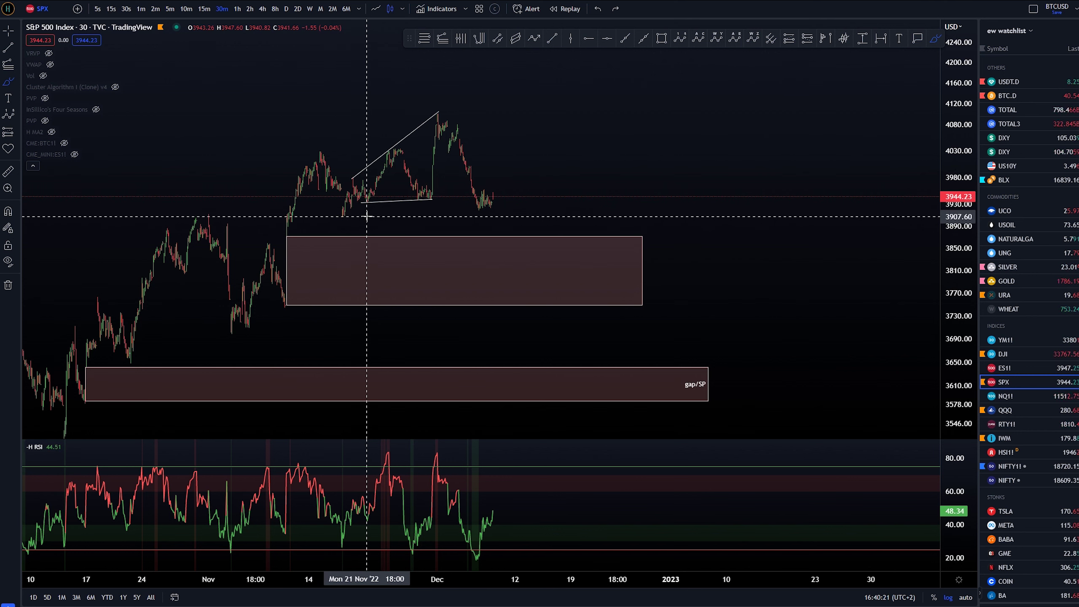
click(342, 217)
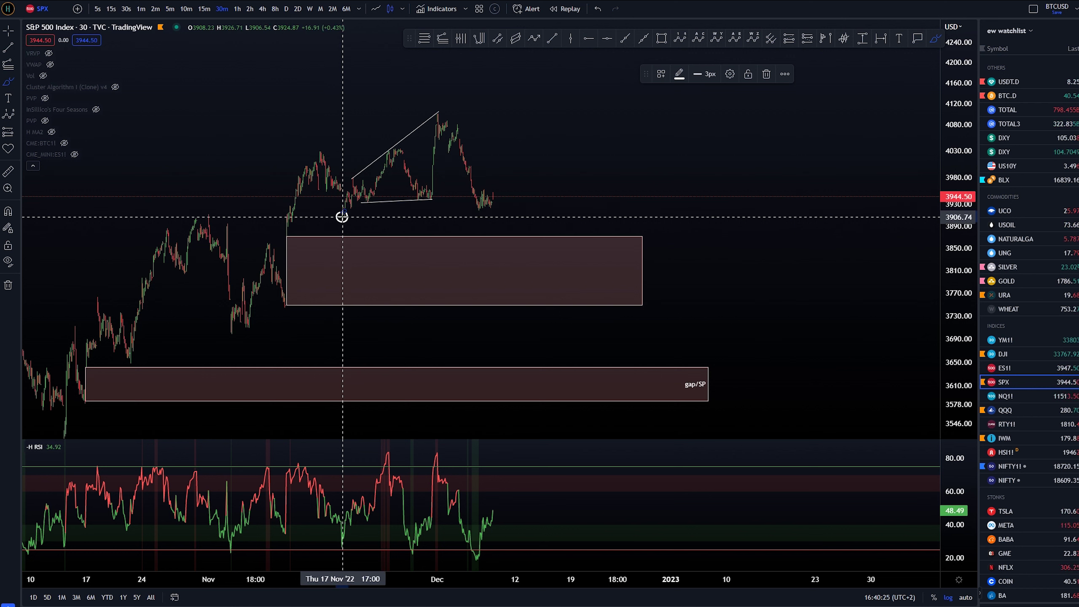
key(ctrl+z)
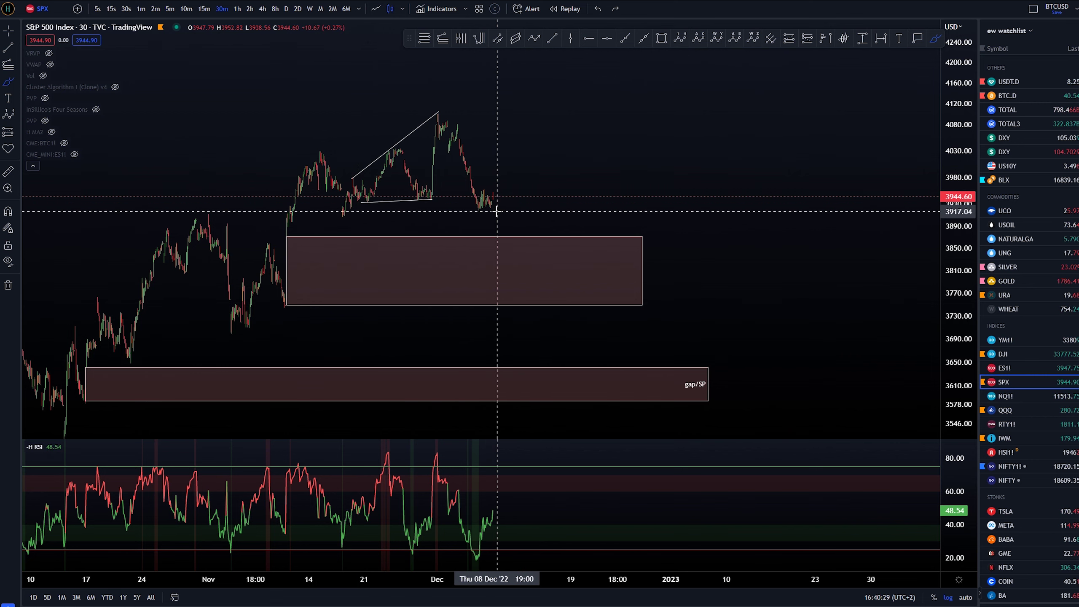
Step: Sketch a short drop from the 8 December price and underline the early consolidation above the upper gap box, undoing all strokes
drag(493, 195, 503, 217)
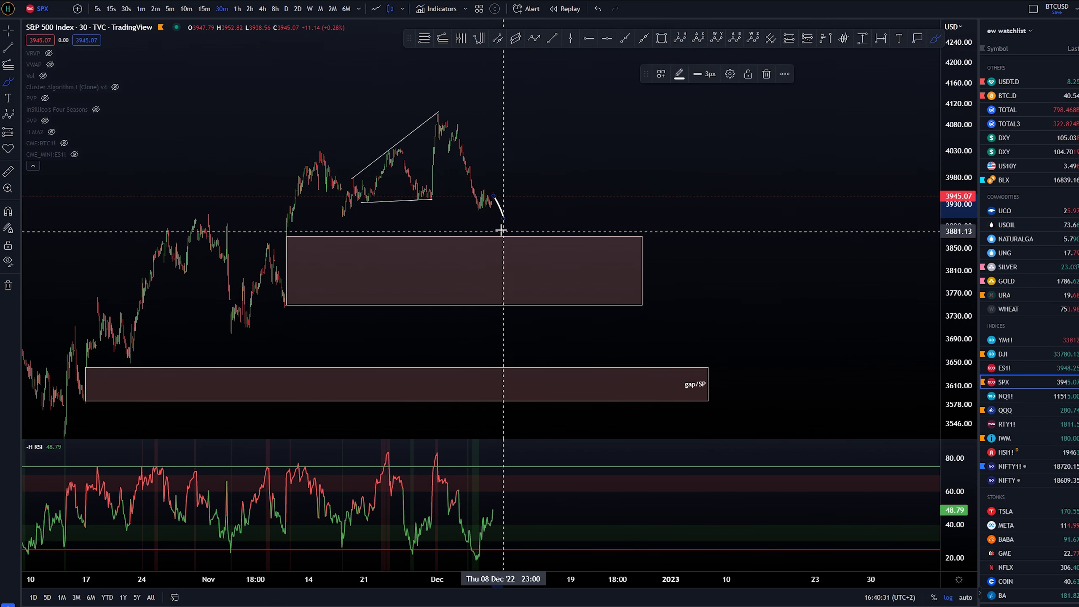
key(ctrl+z)
mouse_move(286, 220)
mouse_down()
mouse_move(315, 219)
mouse_move(296, 207)
mouse_move(287, 208)
mouse_move(320, 221)
mouse_move(315, 210)
mouse_move(316, 221)
mouse_up()
key(ctrl+z)
key(ctrl+z)
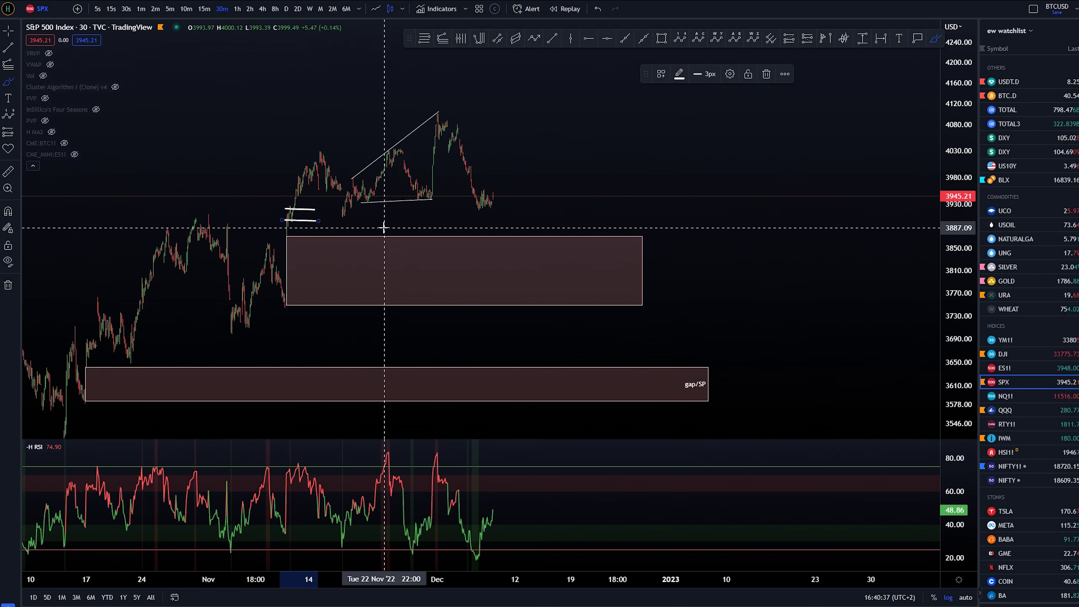
key(ctrl+z)
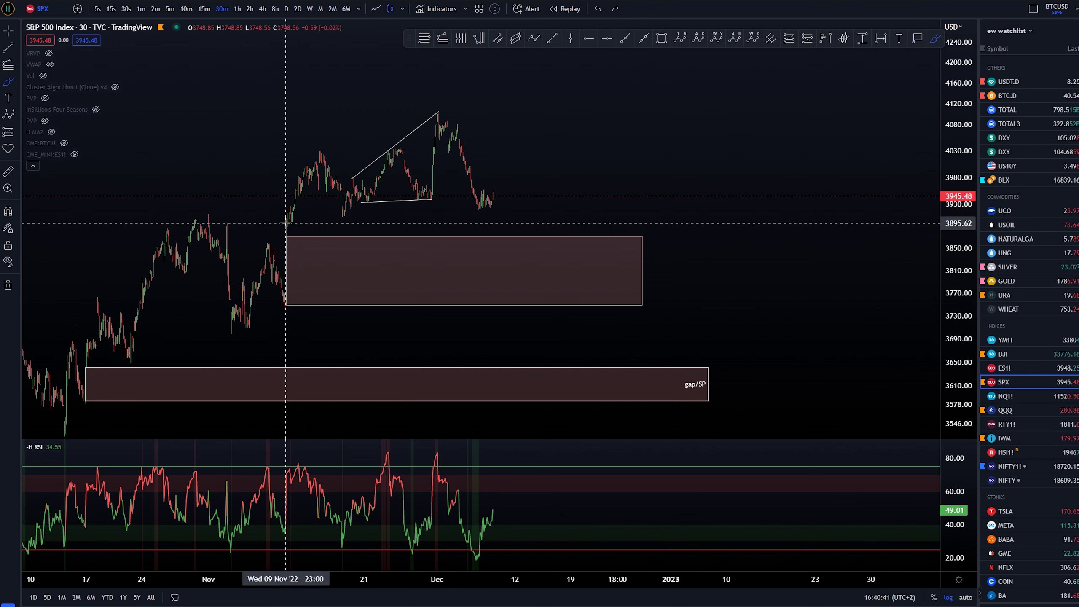
Step: Mark the low just above the upper gap box and the 17 November low with brush lines, undoing them all
drag(305, 223, 279, 222)
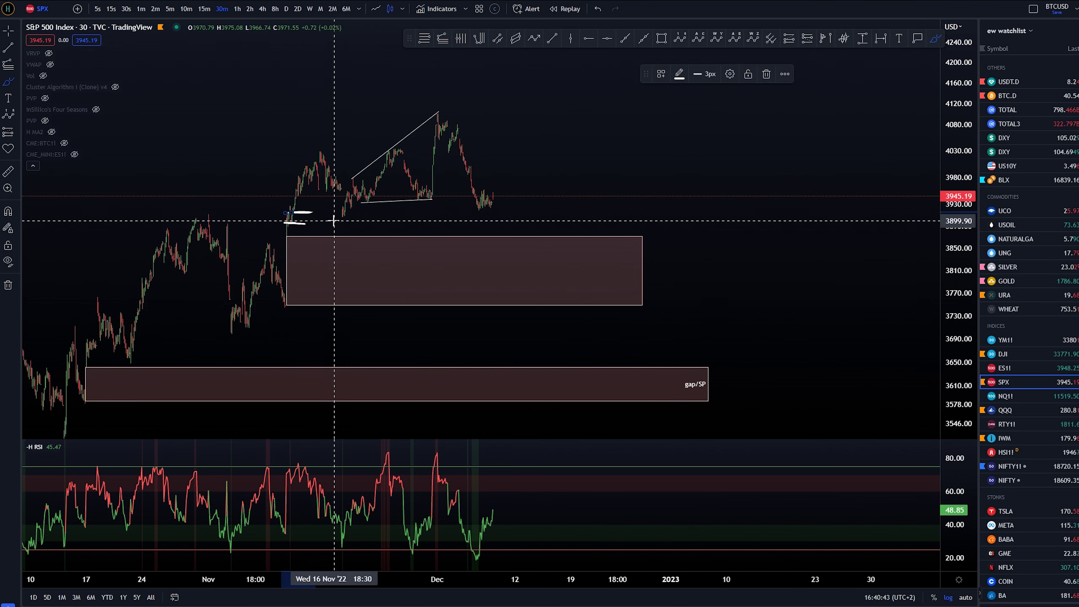
key(ctrl+z)
key(ctrl+z)
drag(340, 217, 357, 218)
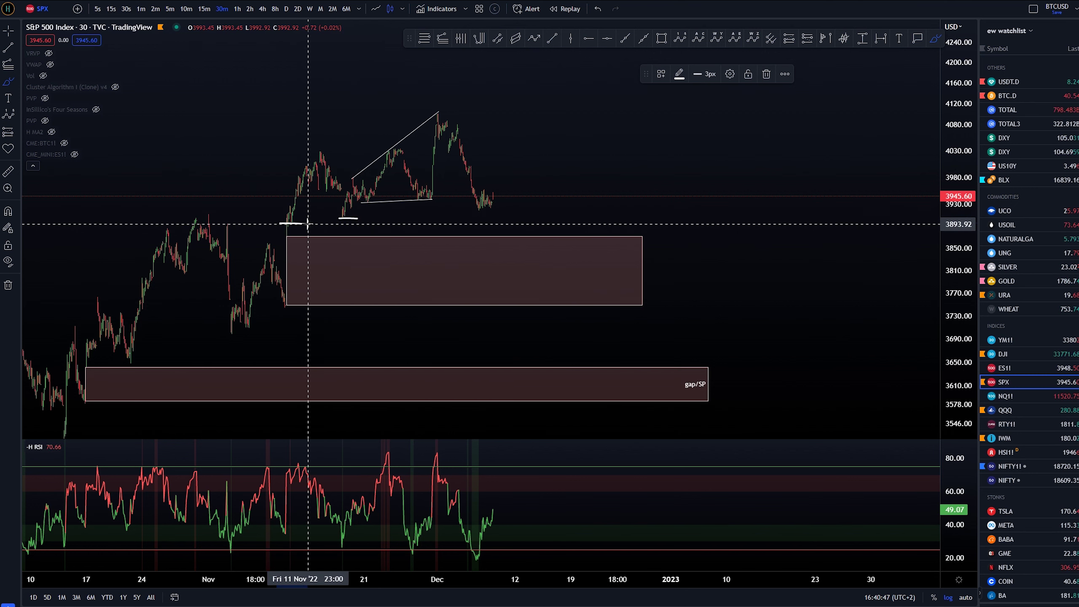
key(ctrl+z)
key(ctrl+z)
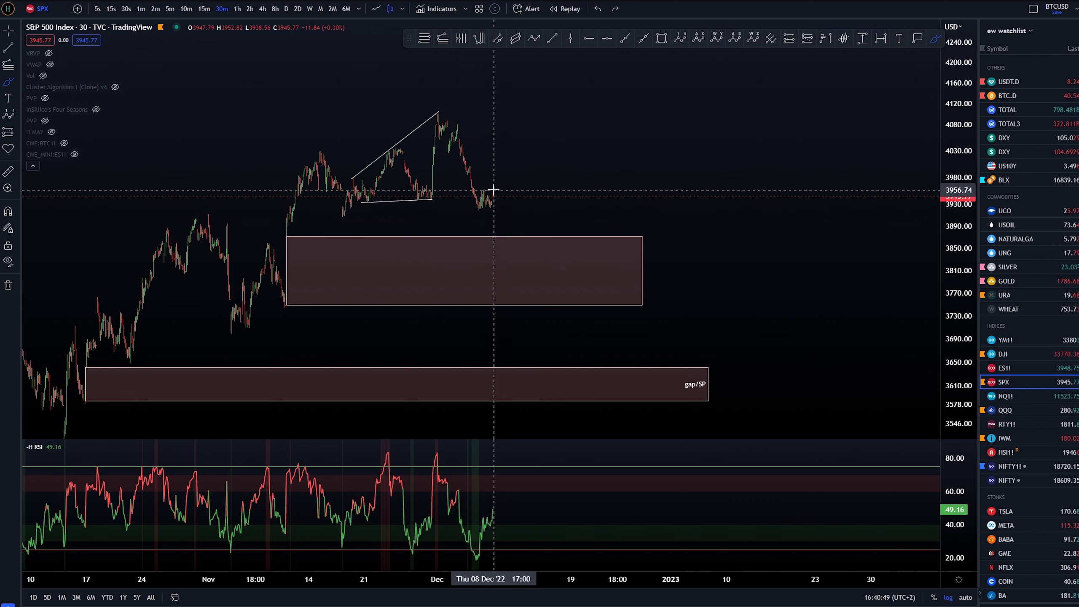
Step: Sketch a curved drop from the 8 December price and mark the upper gap box's top edge with the brush, undoing both
drag(493, 190, 502, 216)
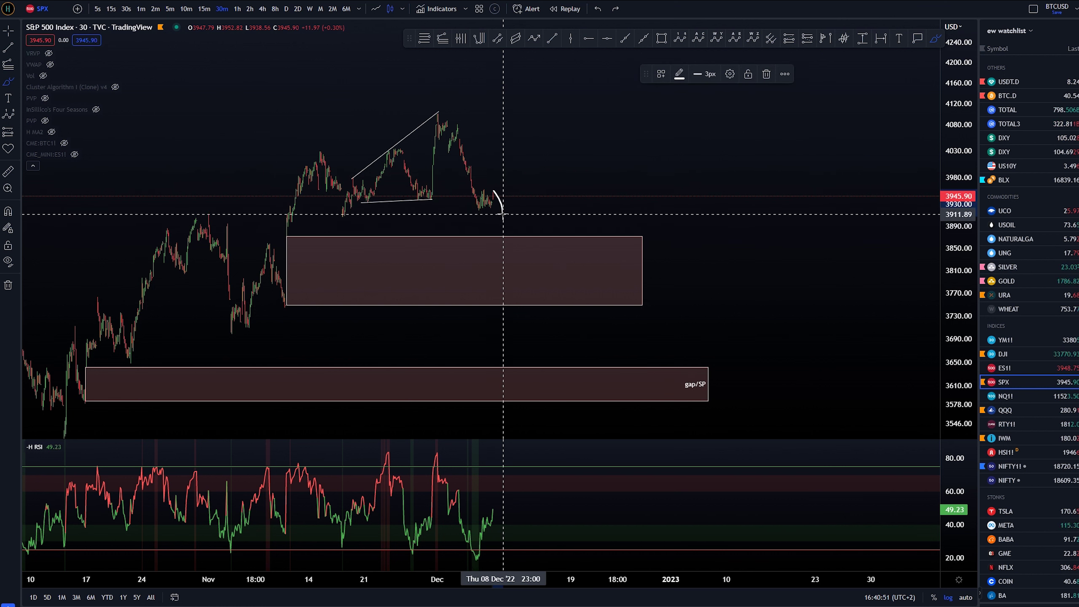
key(ctrl+z)
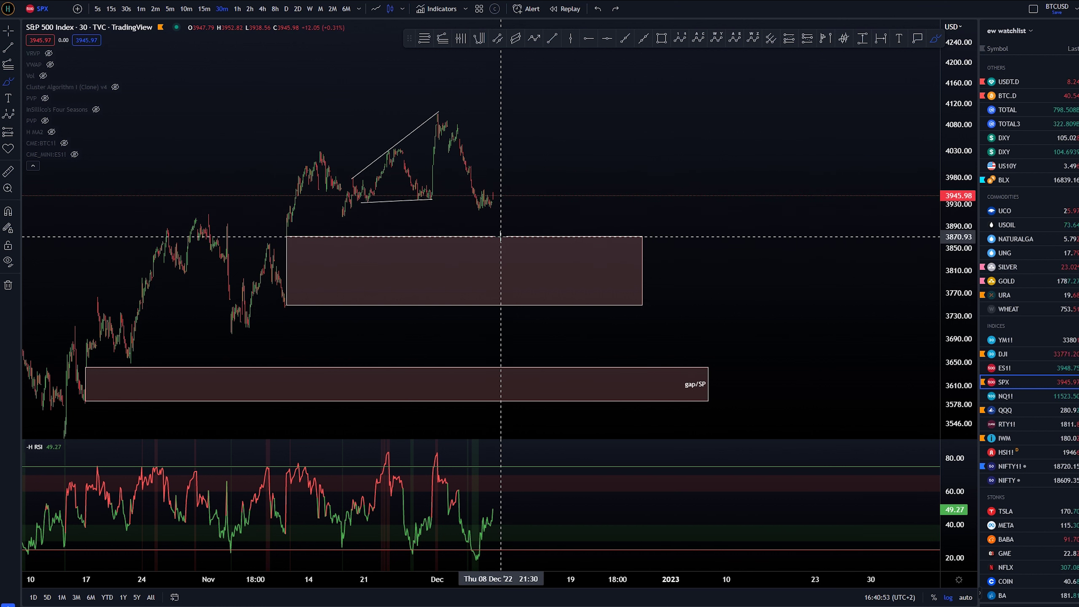
scroll(325, 256, up, 6)
scroll(419, 238, down, 3)
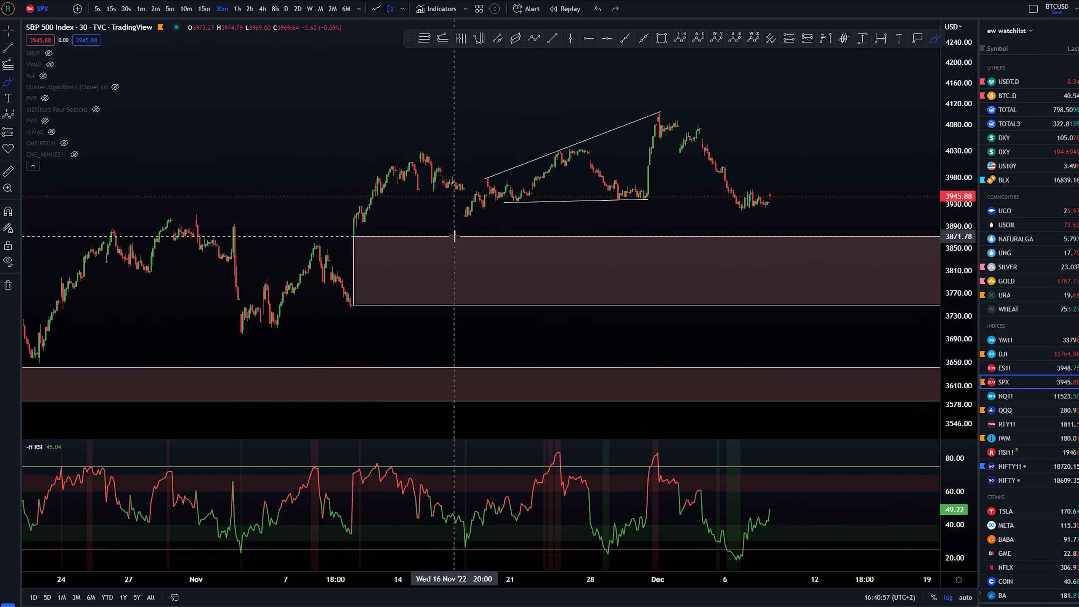
scroll(454, 235, down, 5)
mouse_move(535, 234)
mouse_down()
mouse_move(399, 255)
mouse_move(482, 306)
mouse_move(481, 235)
mouse_up()
key(ctrl+z)
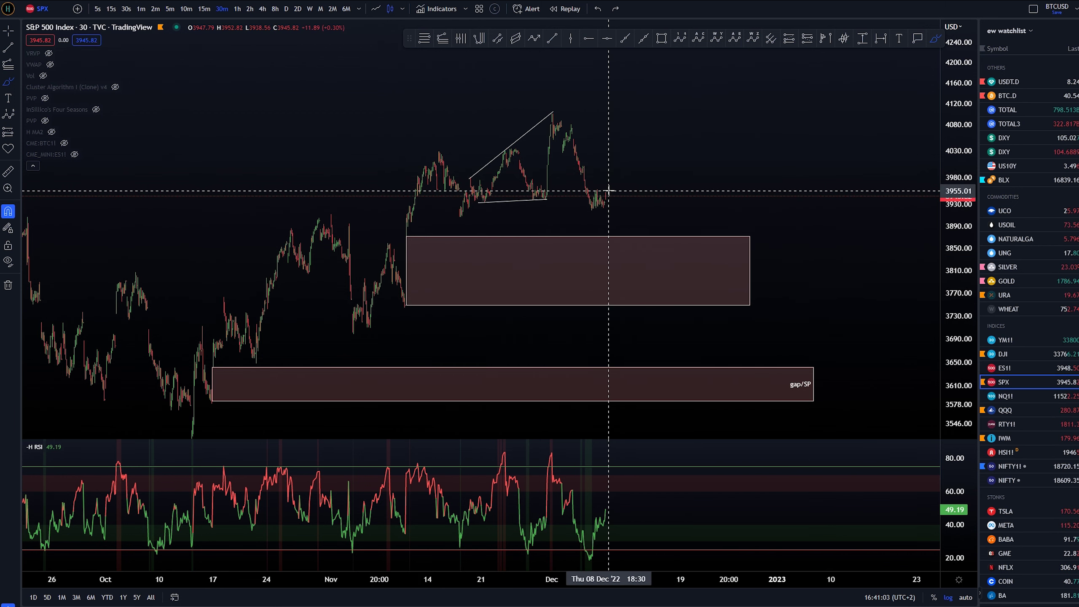
Step: Sketch alternative declining paths from the upper gap box's top edge toward its lower edge, undoing each one
drag(639, 234, 665, 319)
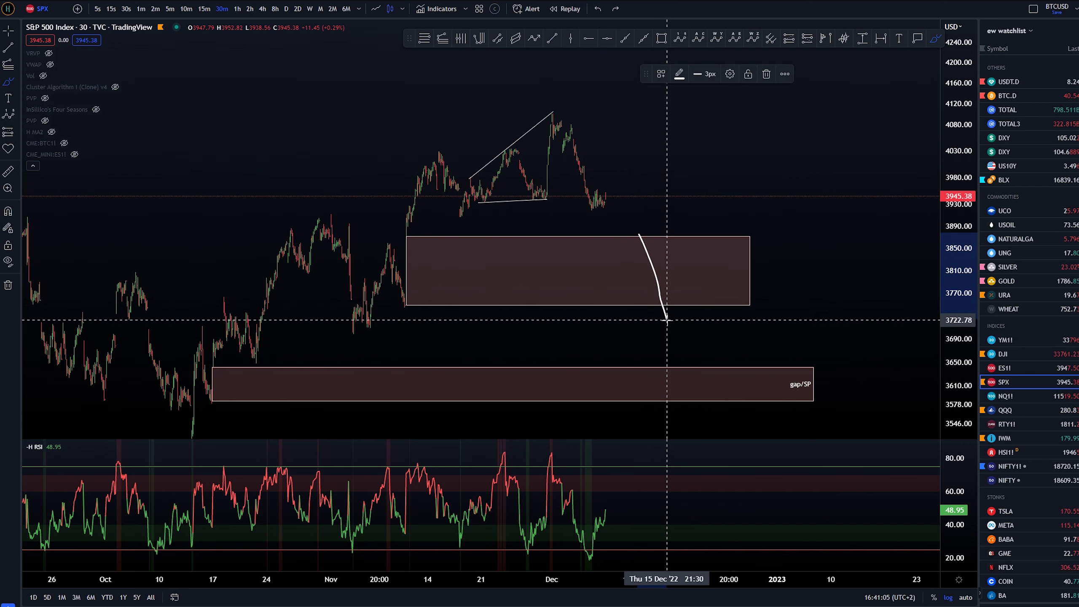
key(ctrl+z)
mouse_move(637, 232)
mouse_down()
mouse_move(660, 268)
mouse_move(702, 291)
mouse_move(703, 303)
mouse_move(658, 246)
mouse_move(699, 303)
mouse_up()
key(ctrl+z)
key(ctrl+z)
key(ctrl+z)
mouse_move(630, 246)
mouse_down()
mouse_move(654, 249)
mouse_move(676, 294)
mouse_up()
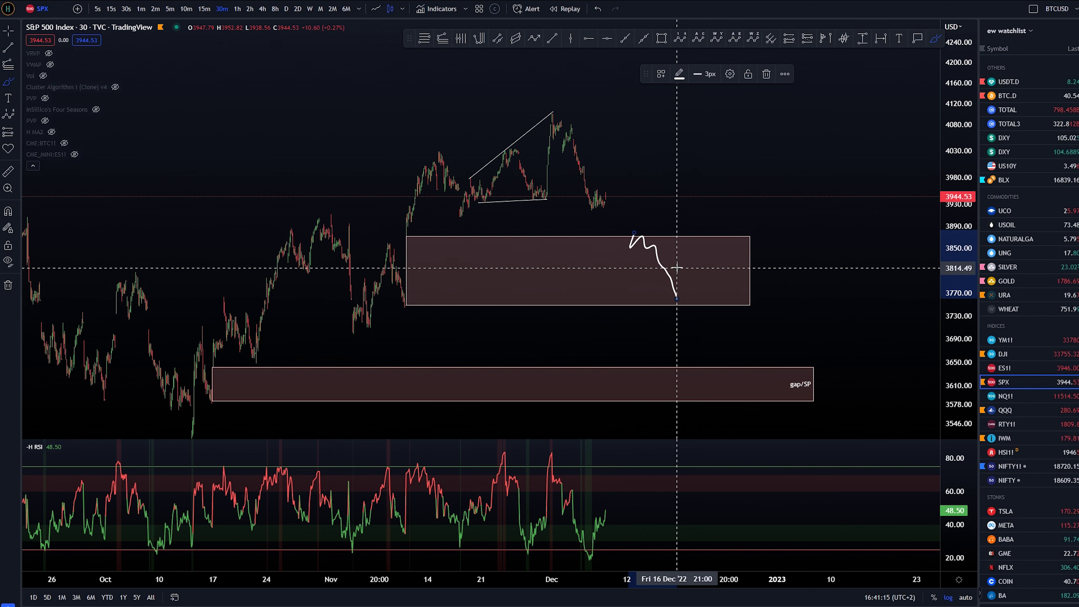
key(ctrl+z)
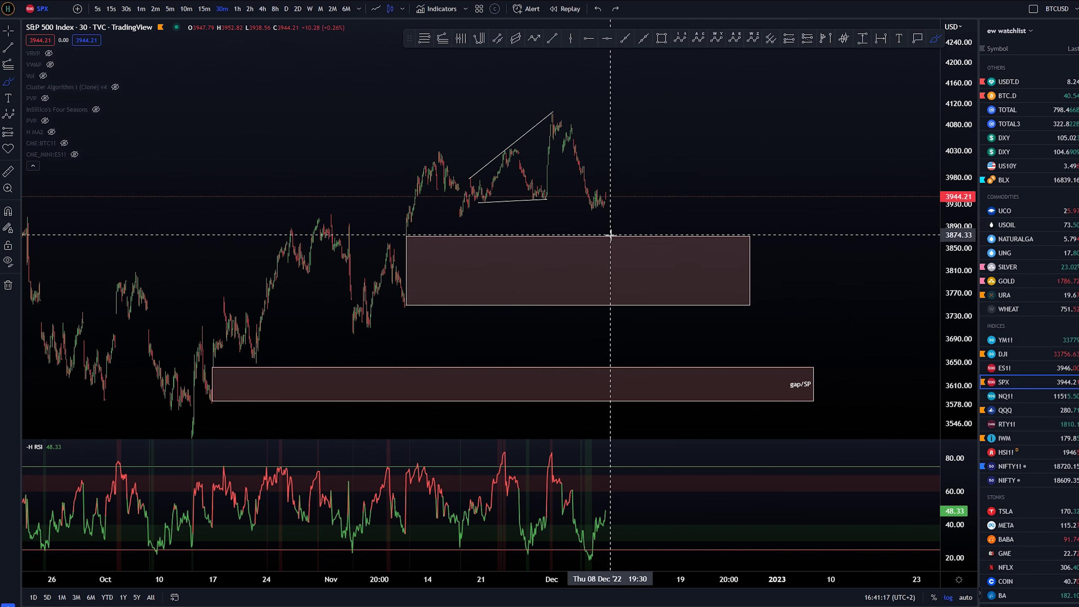
Step: Circle the upper gap box's top edge near 12 December, then sketch a drop to its lower edge, undoing both strokes
drag(624, 232, 621, 233)
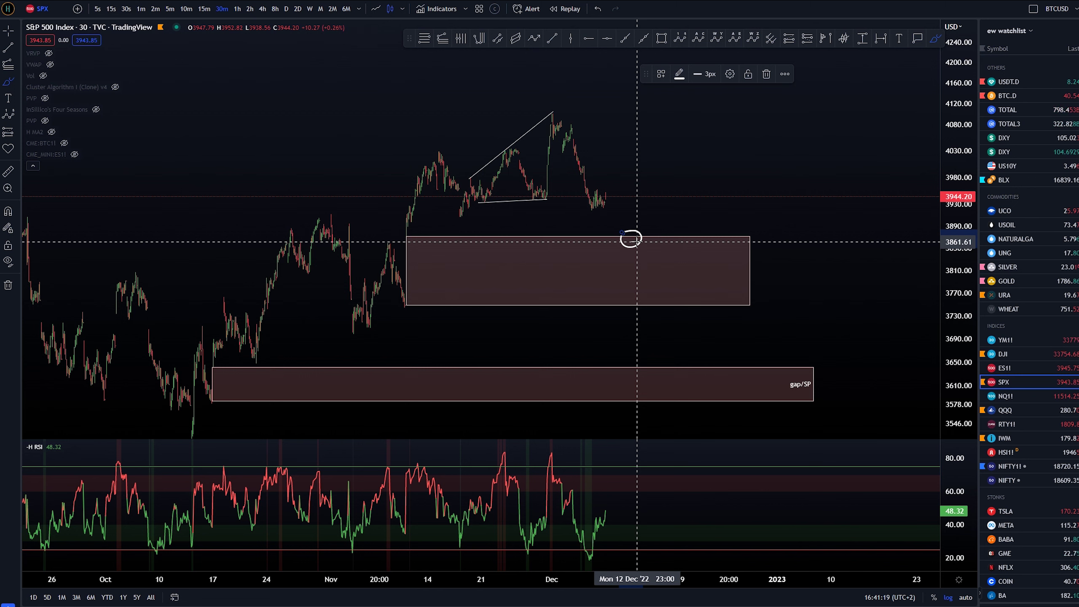
key(ctrl+z)
drag(630, 237, 649, 296)
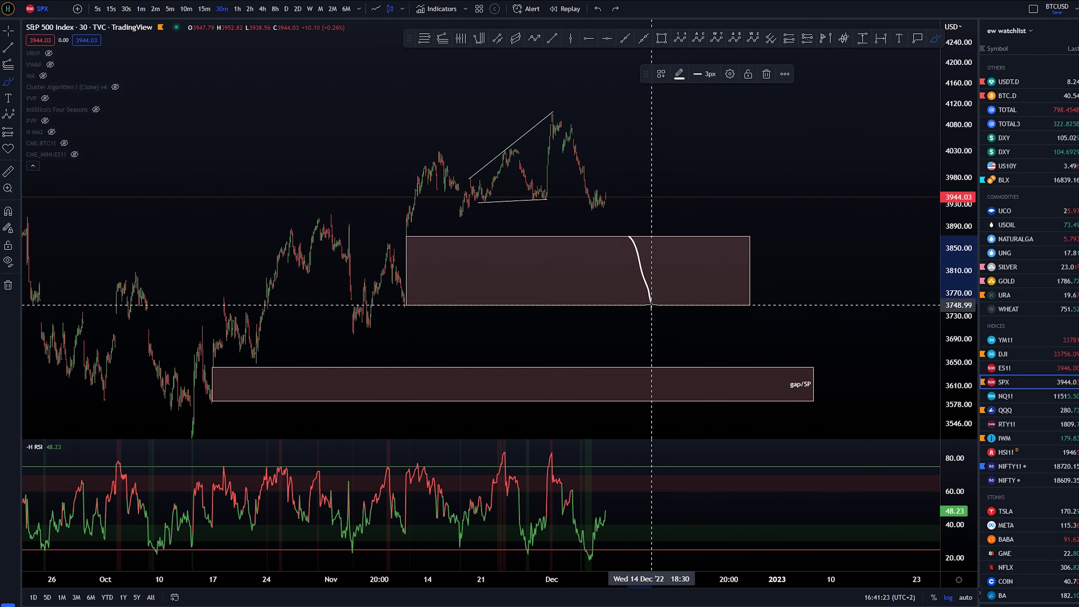
key(ctrl+z)
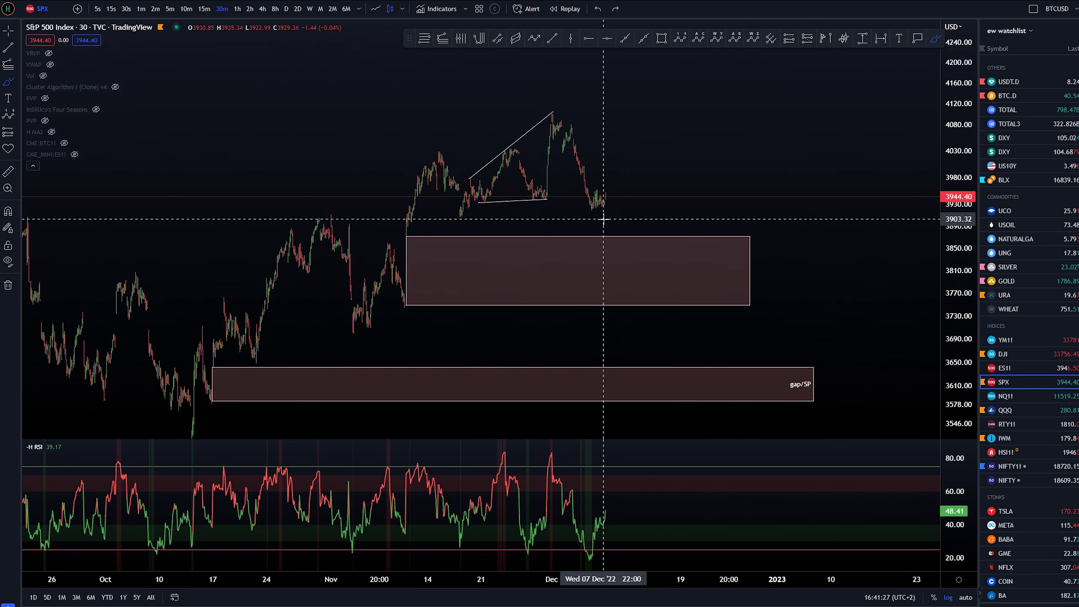
Step: Trace the five-wave decline from the December high toward the upper gap box and mark the box's top edge, undoing both strokes
mouse_move(552, 114)
mouse_down()
mouse_move(557, 136)
mouse_move(574, 132)
mouse_move(589, 207)
mouse_move(616, 224)
mouse_up()
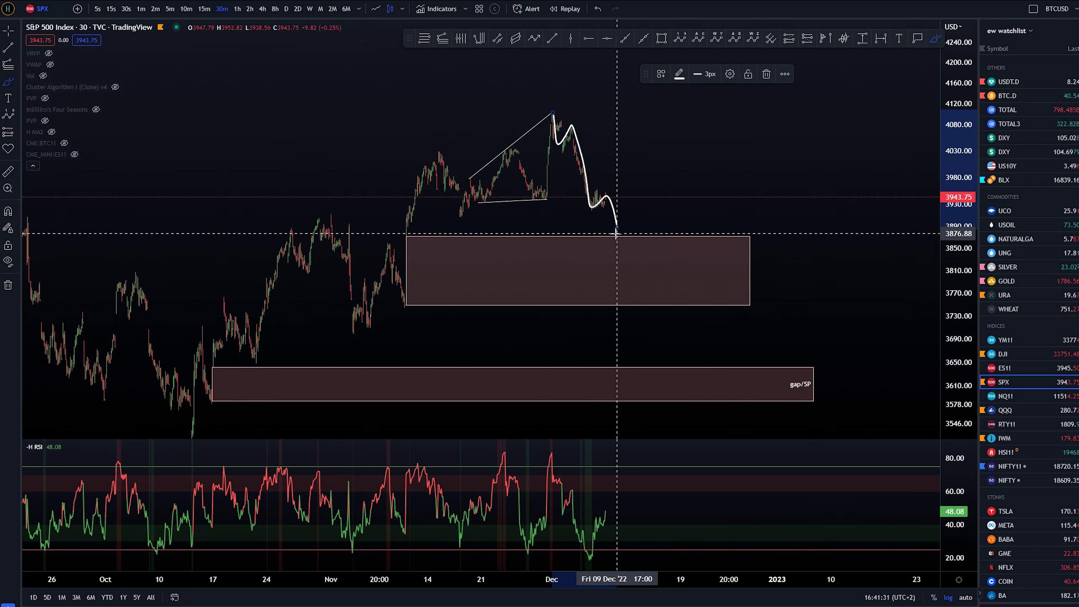
key(ctrl+z)
mouse_move(645, 234)
mouse_down()
mouse_move(661, 273)
mouse_move(644, 234)
mouse_up()
key(ctrl+z)
Step: Sketch a projected drop to the upper gap box's top edge, bounce to about 4020 and fall to about 3750, circling both lows
mouse_move(605, 200)
mouse_down()
mouse_move(620, 233)
mouse_move(601, 226)
mouse_move(613, 223)
mouse_up()
key(ctrl+z)
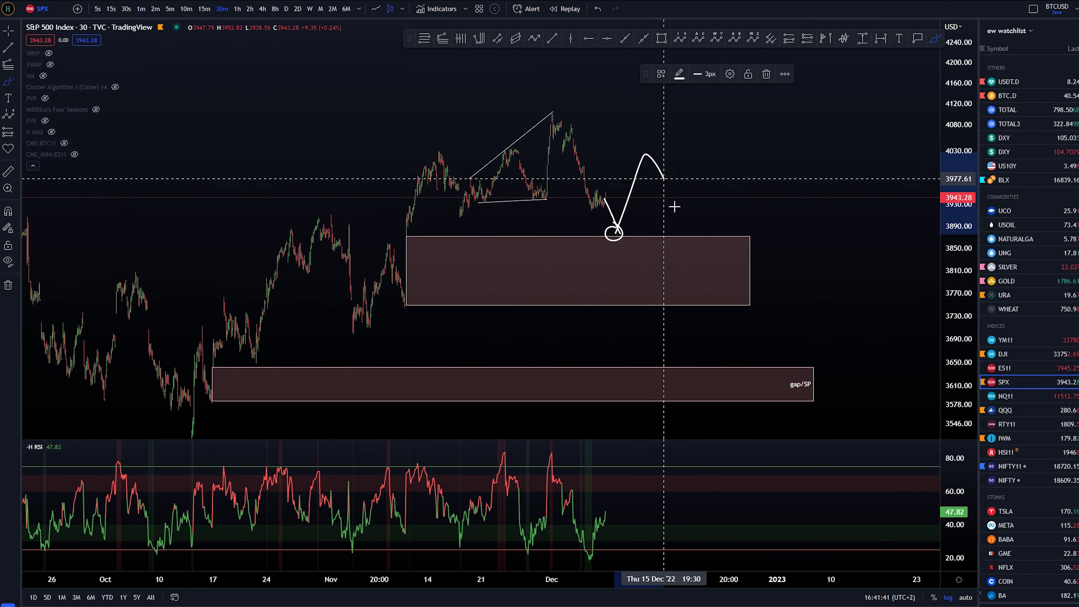
mouse_move(675, 206)
mouse_down()
mouse_move(698, 305)
mouse_move(689, 306)
mouse_move(696, 294)
mouse_up()
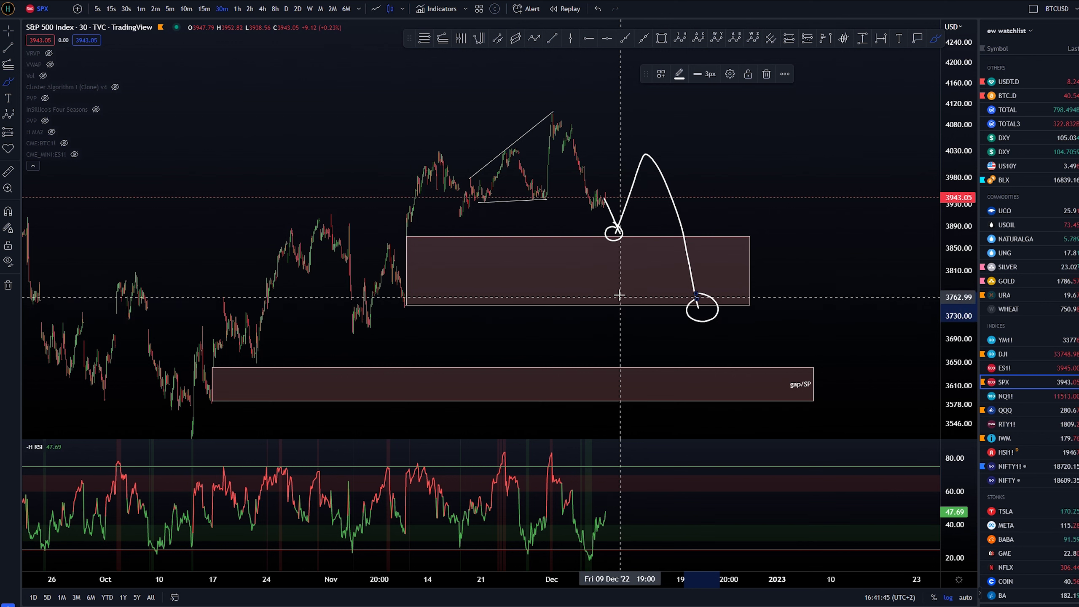
key(Escape)
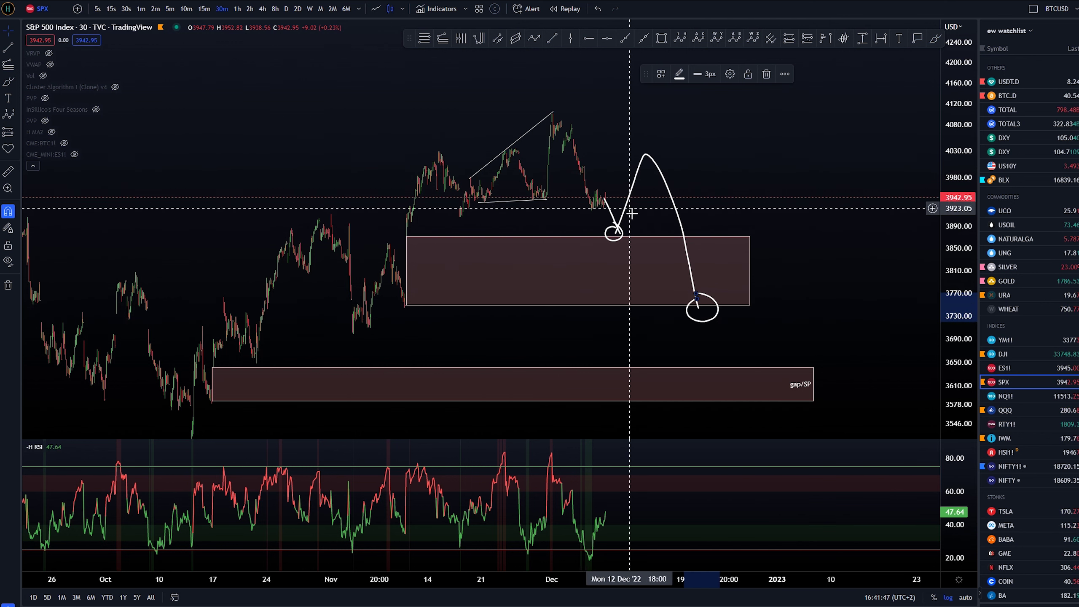
Step: Mark the first projected low at the upper gap box's top edge with the brush again and undo the strokes
key(alt+b)
mouse_move(617, 224)
mouse_down()
mouse_move(606, 241)
mouse_move(622, 224)
mouse_move(613, 226)
mouse_up()
key(ctrl+z)
key(ctrl+z)
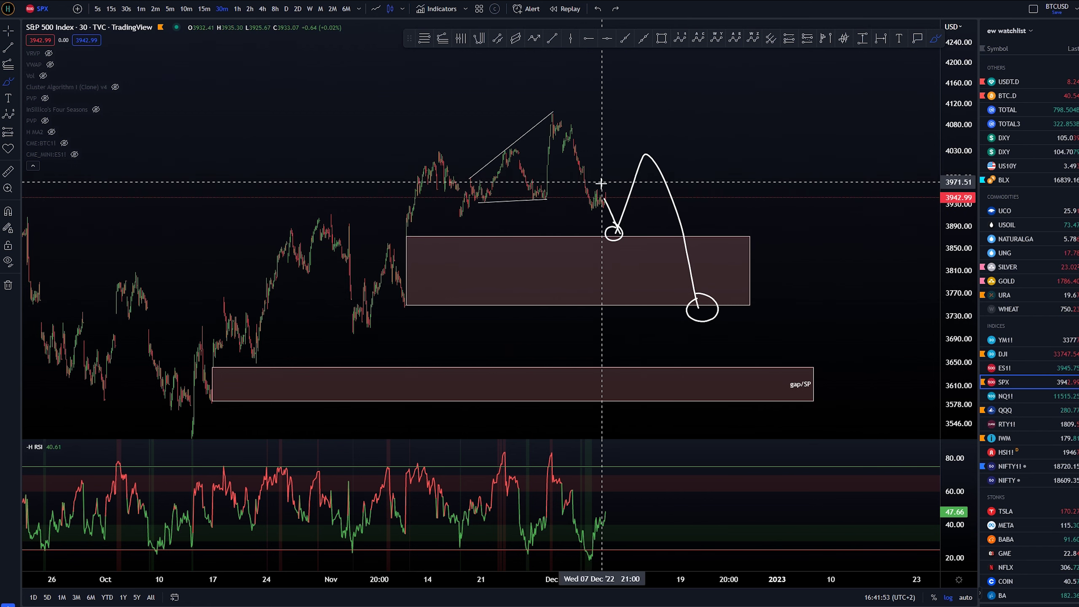
Step: Sketch a short bounce from the current price to about 4000 on the SPX projection and undo the strokes
mouse_move(604, 190)
mouse_down()
mouse_move(618, 231)
mouse_move(617, 168)
mouse_up()
key(ctrl+z)
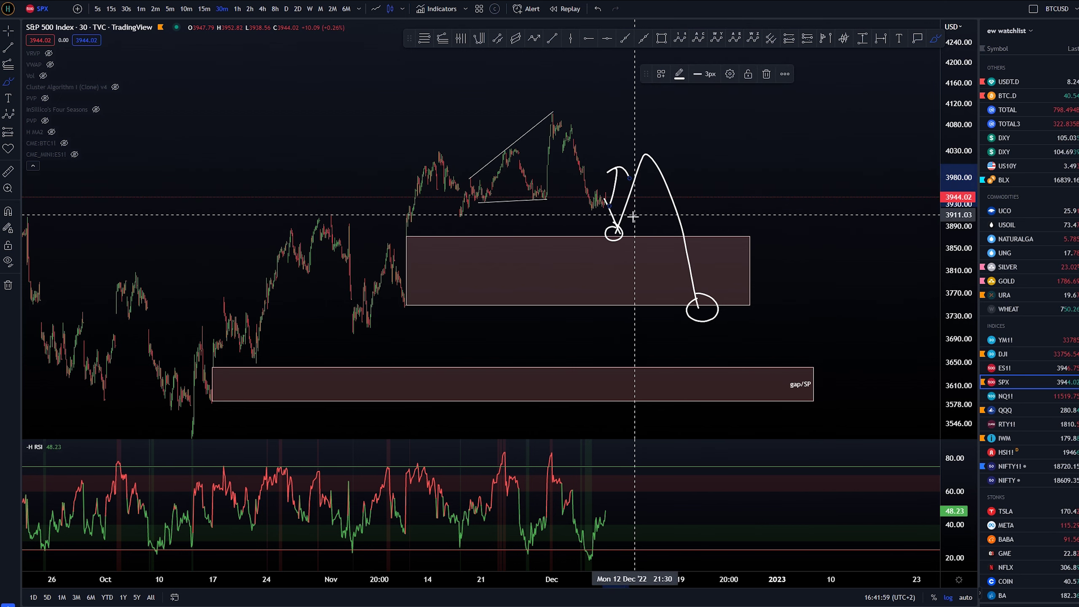
key(ctrl+z)
key(ctrl)
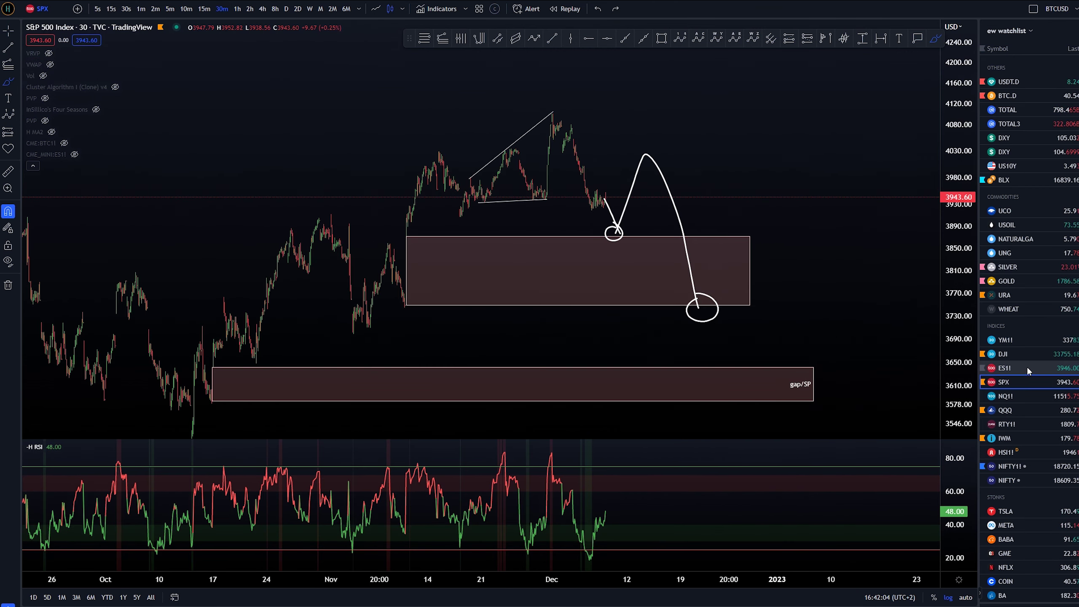
Step: Switch to the ES1! chart and circle the sideways consolidation around the 0.5 retracement at 4003.00 with the brush
click(1028, 368)
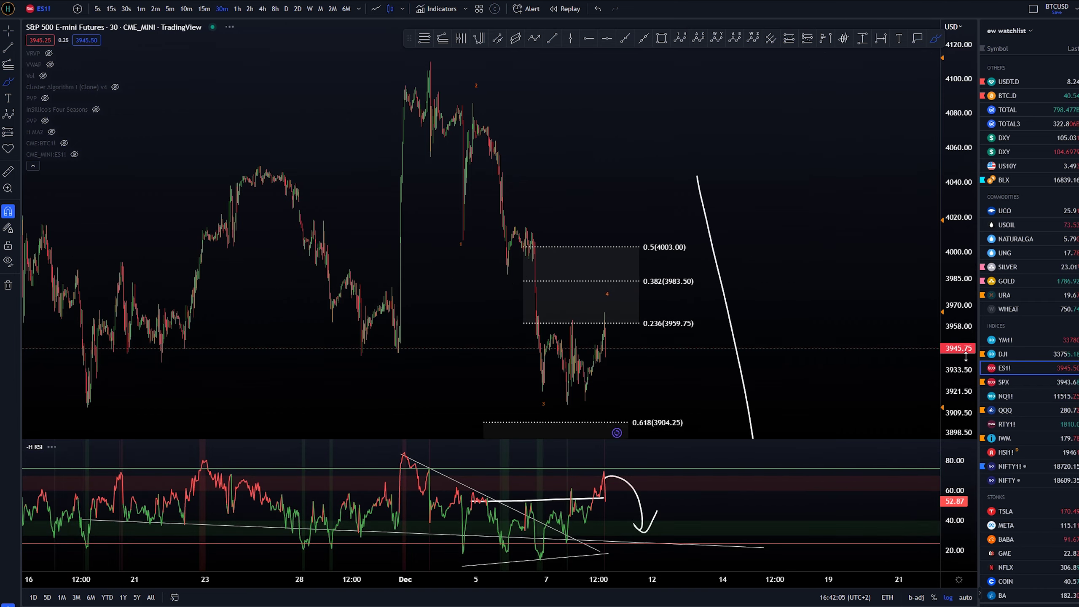
mouse_move(738, 285)
mouse_down()
mouse_move(715, 224)
mouse_move(662, 200)
mouse_move(680, 208)
mouse_up()
key(ctrl+z)
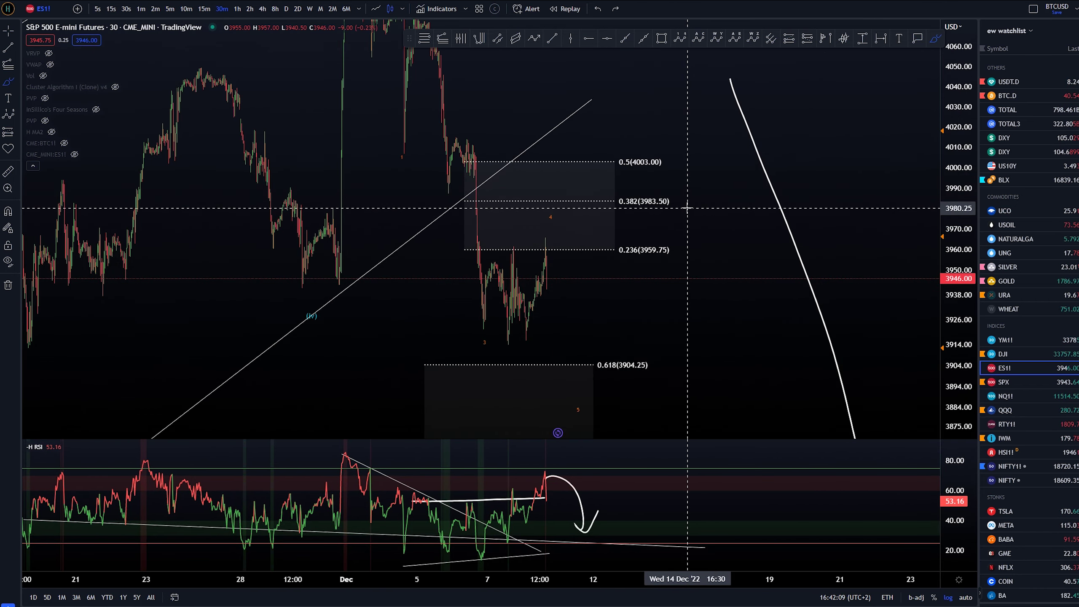
drag(956, 170, 956, 272)
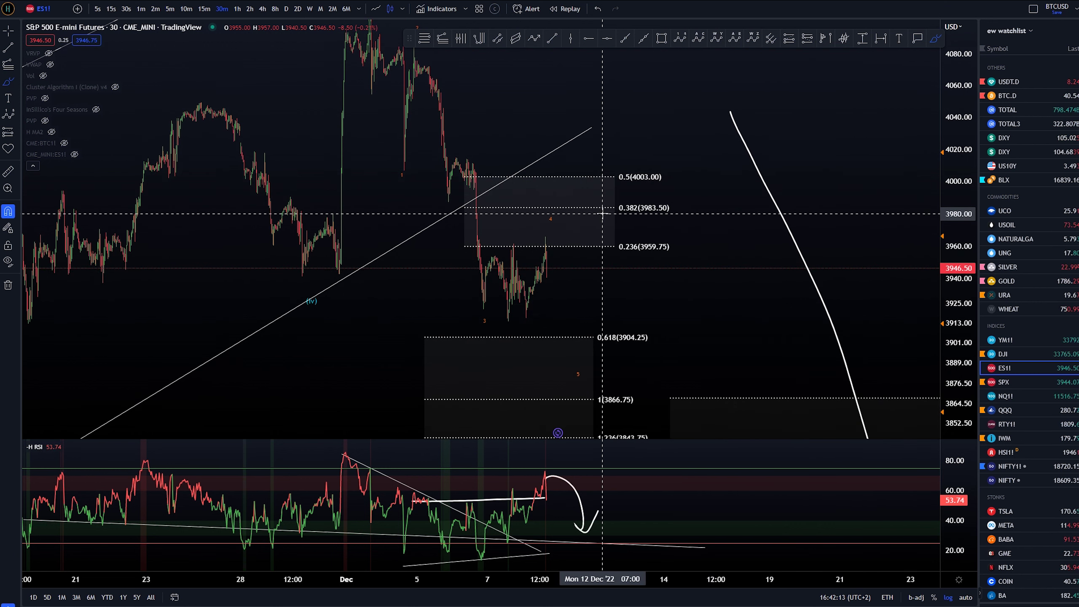
drag(961, 120, 959, 245)
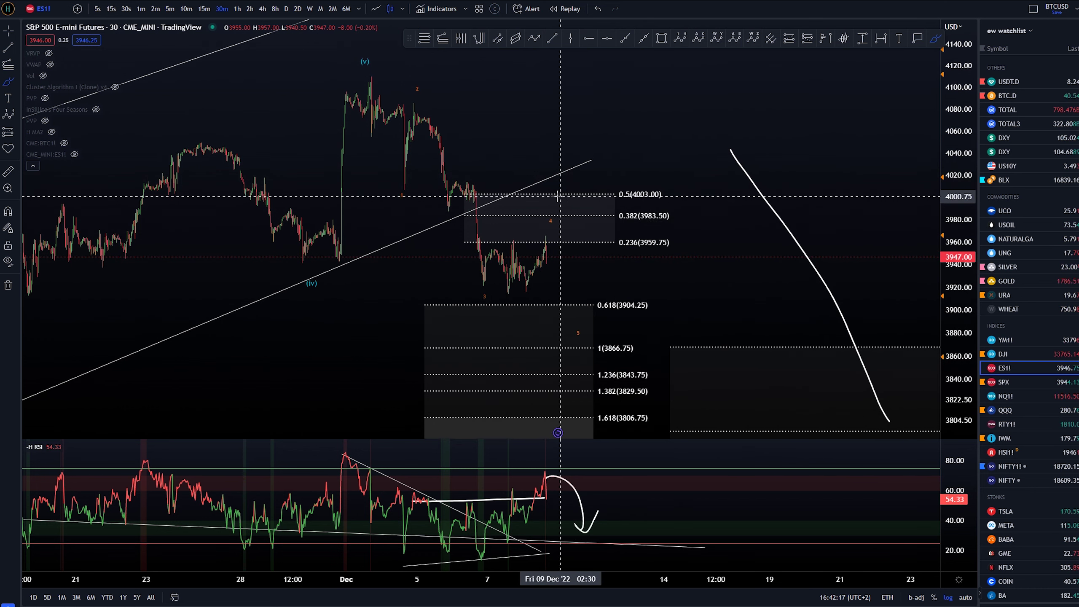
mouse_move(446, 184)
mouse_down()
mouse_move(464, 183)
mouse_move(450, 201)
mouse_move(449, 184)
mouse_up()
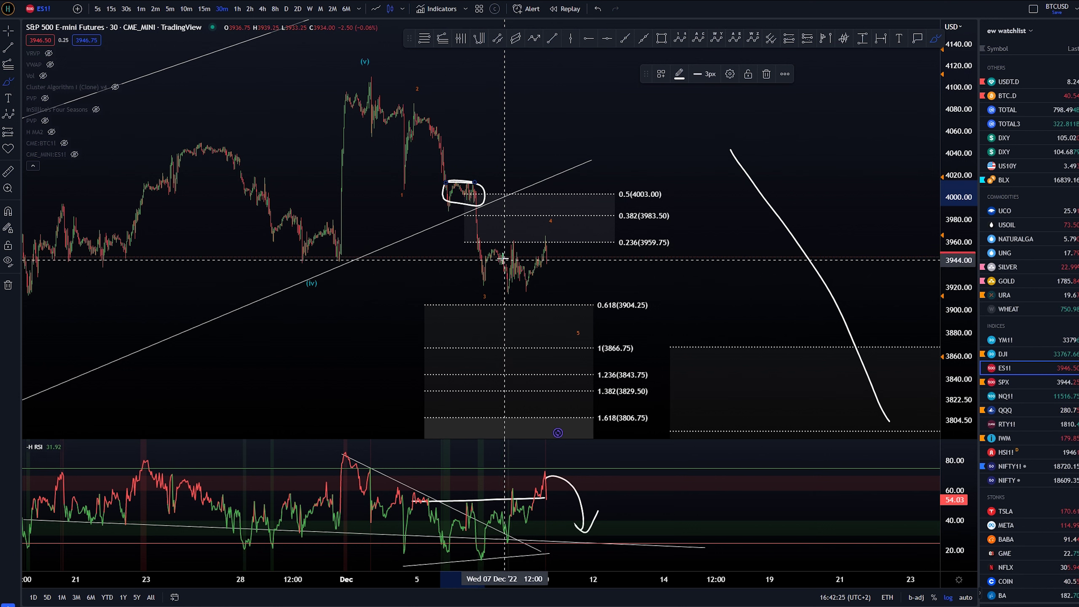
Step: Trace a possible fifth wave down to the 7 December low and try wave labels 5 and 4 there, undoing the changes
drag(499, 250, 508, 292)
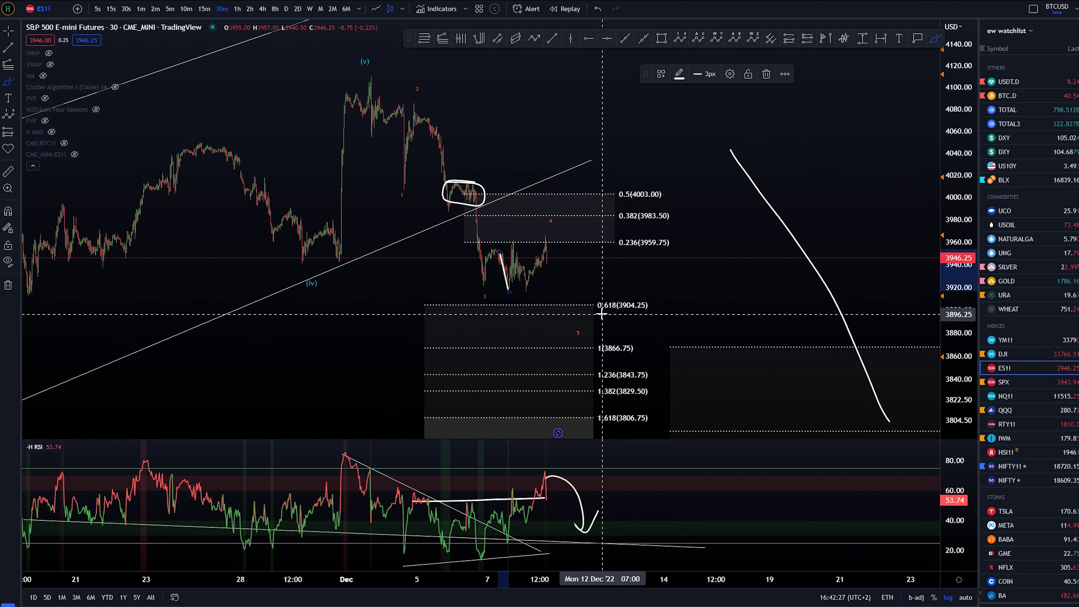
key(ctrl+z)
drag(582, 340, 510, 299)
drag(550, 229, 495, 247)
click(662, 133)
key(ctrl+z)
key(ctrl+z)
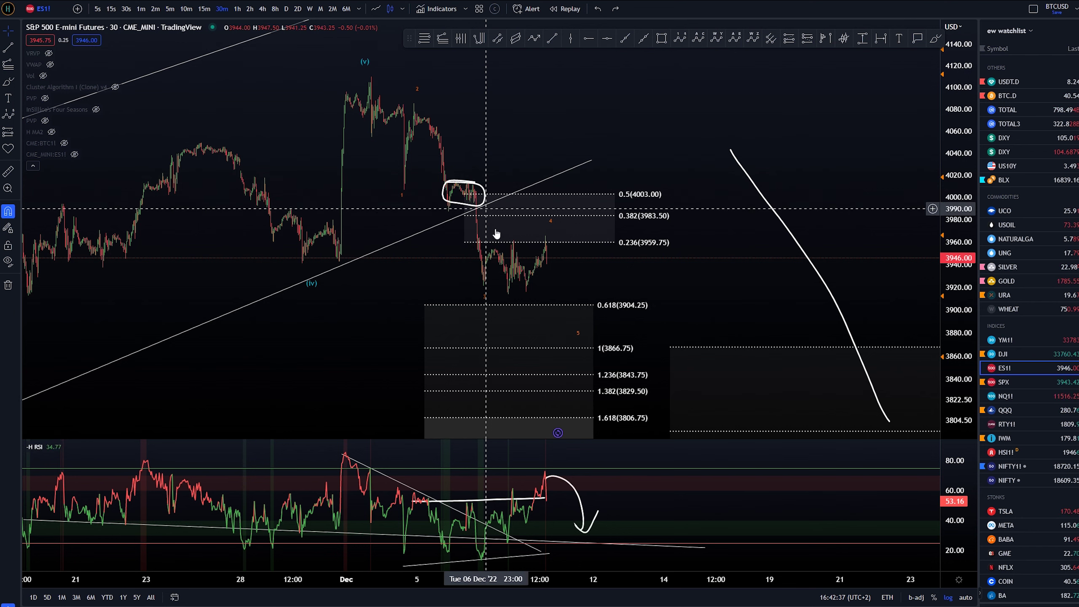
Step: Circle the latest high beneath the wave 4 label with the brush and undo the stroke
key(alt+b)
mouse_move(549, 234)
mouse_down()
mouse_move(483, 289)
mouse_move(548, 235)
mouse_up()
key(ctrl+z)
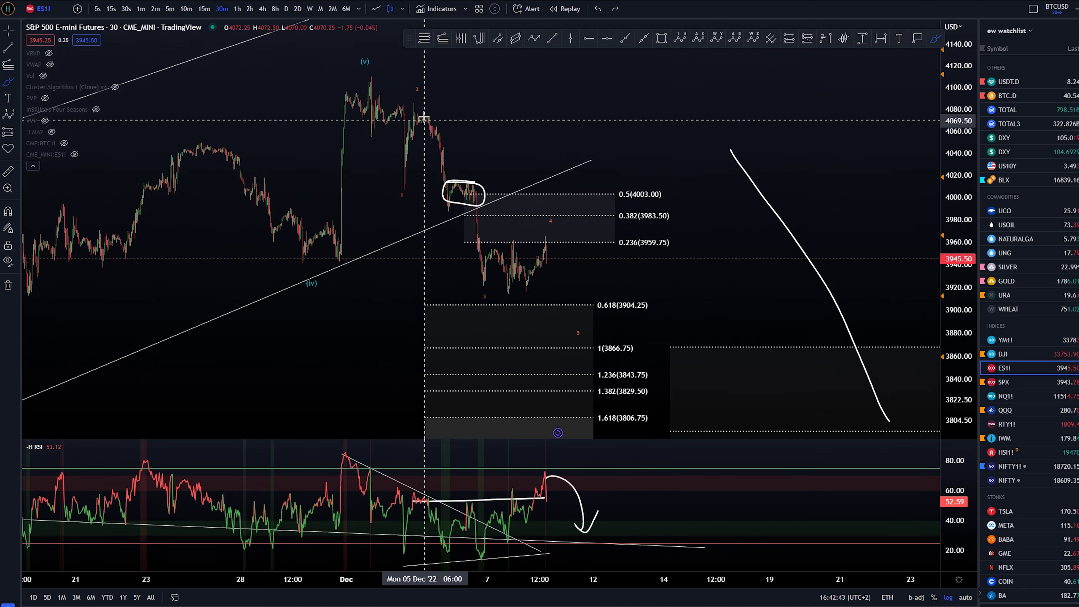
Step: Trace the wave 2 rally from about 4010 to 4085 and outline the wave 4 consolidation between about 3920 and 3960, undoing each stroke
mouse_move(414, 110)
mouse_down()
mouse_move(395, 105)
mouse_move(397, 91)
mouse_up()
key(ctrl+z)
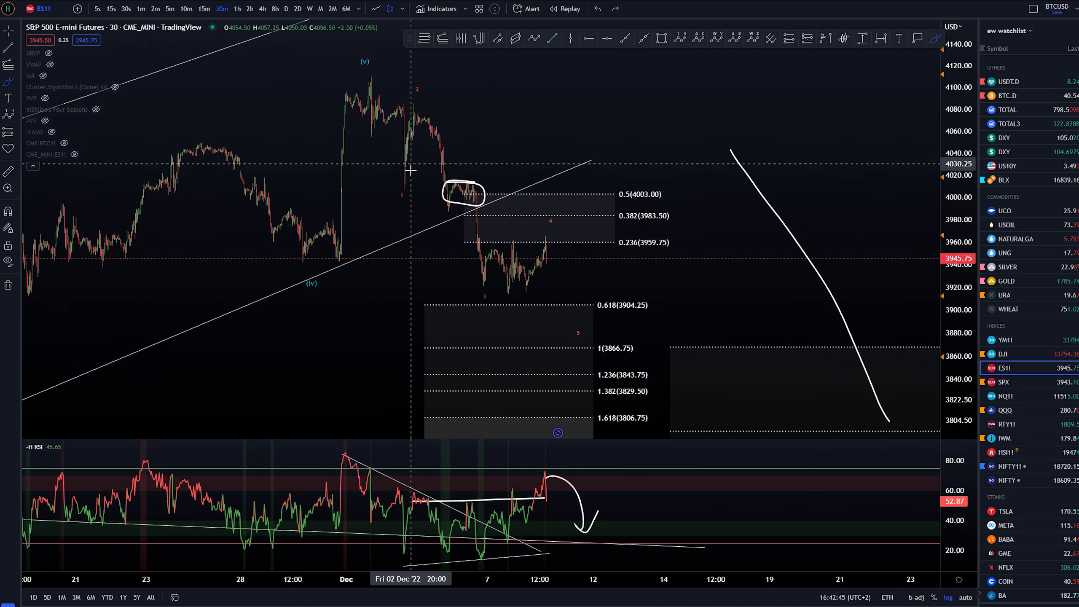
drag(406, 185, 418, 102)
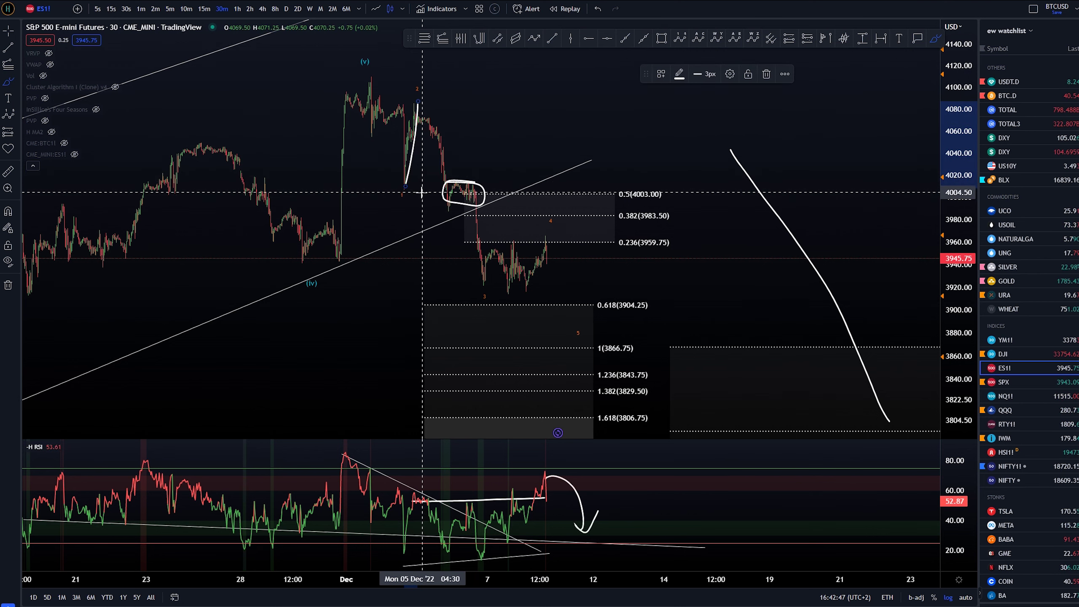
key(ctrl+z)
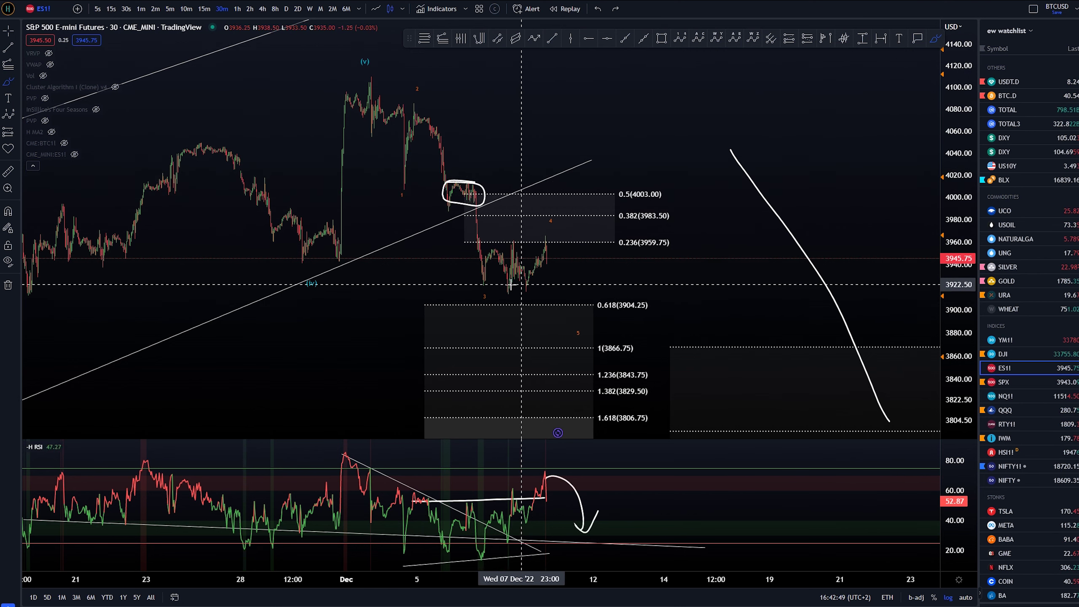
drag(480, 237, 556, 287)
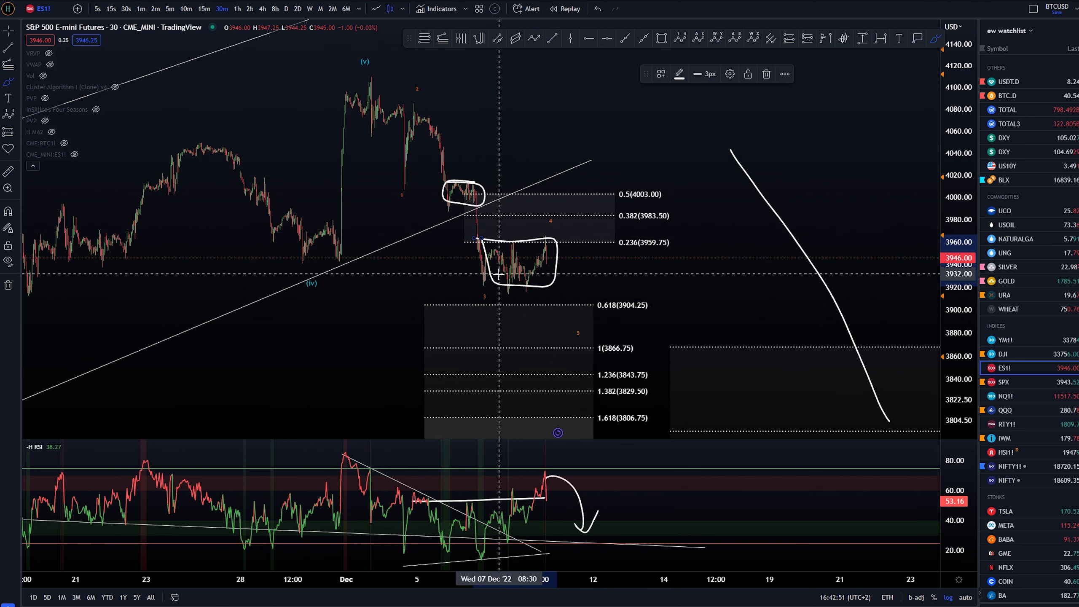
key(ctrl+z)
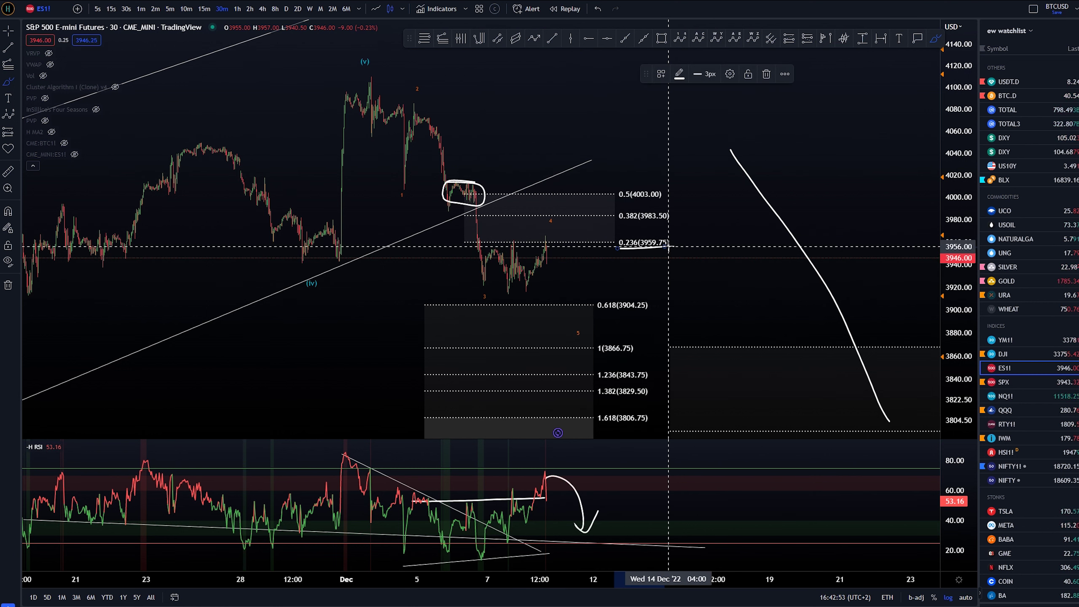